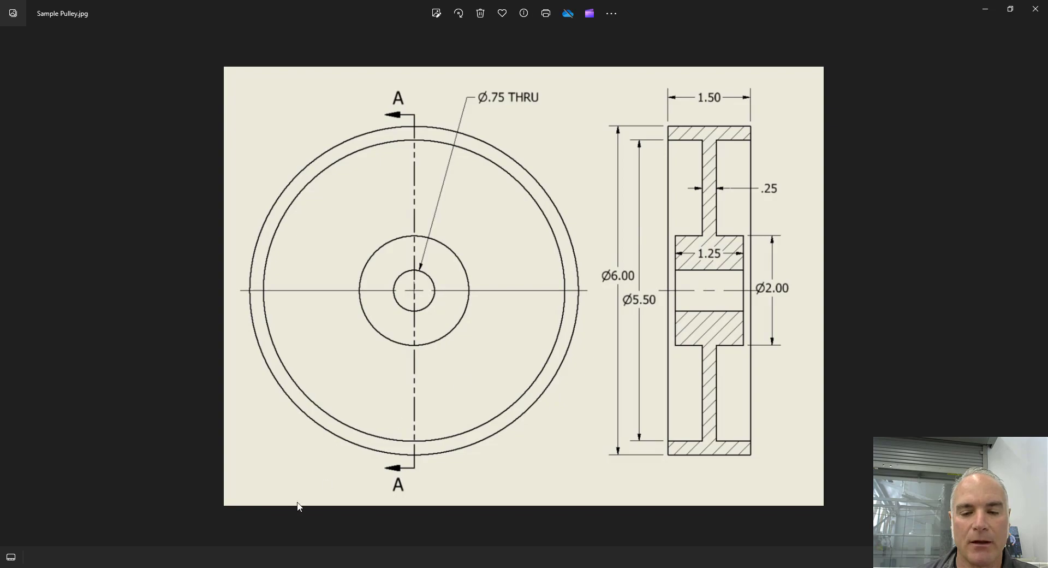
Switch to Autodesk Inventor and create a new part.
key("alt+Tab")
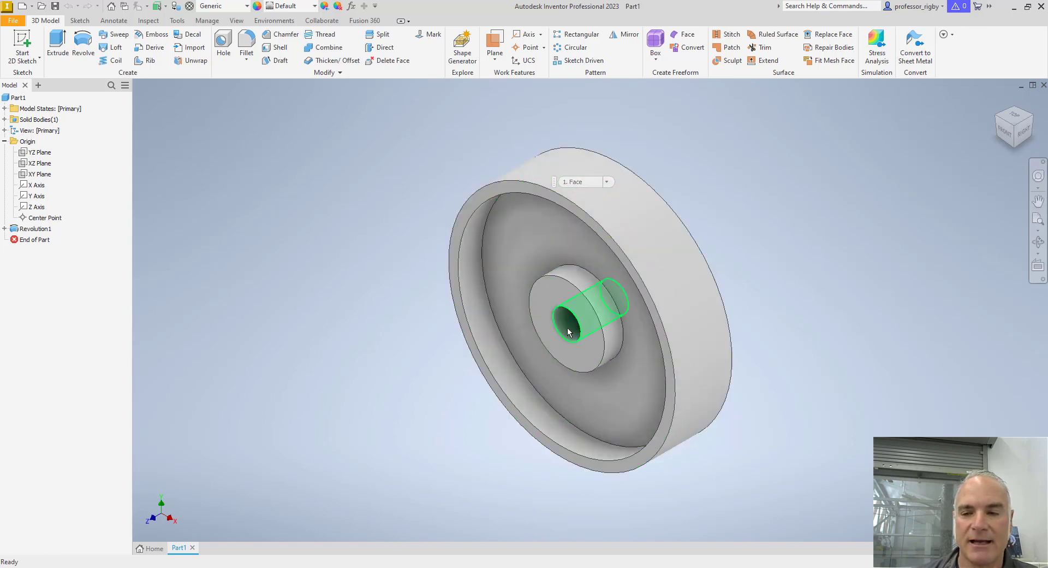
mouse_move(591, 312)
middle_mouse_down("shift")
mouse_move(628, 302)
mouse_move(592, 316)
middle_mouse_up("shift")
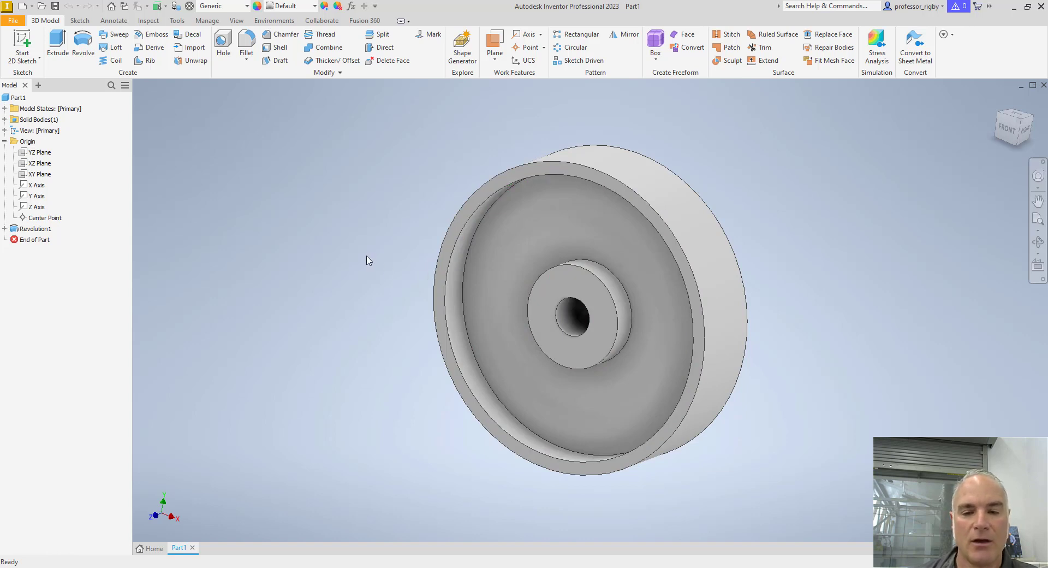
left_click(32, 7)
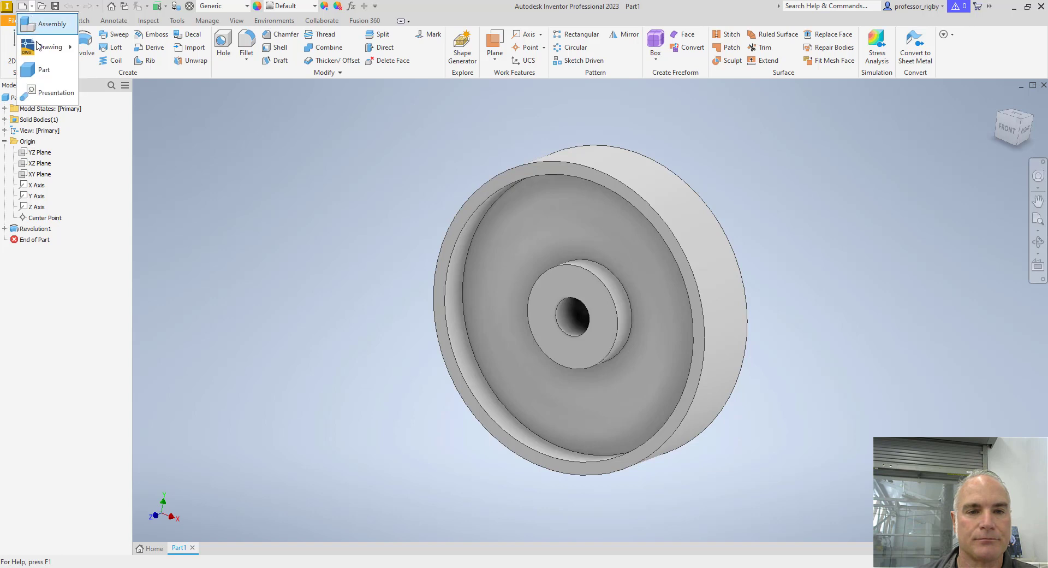
left_click(43, 69)
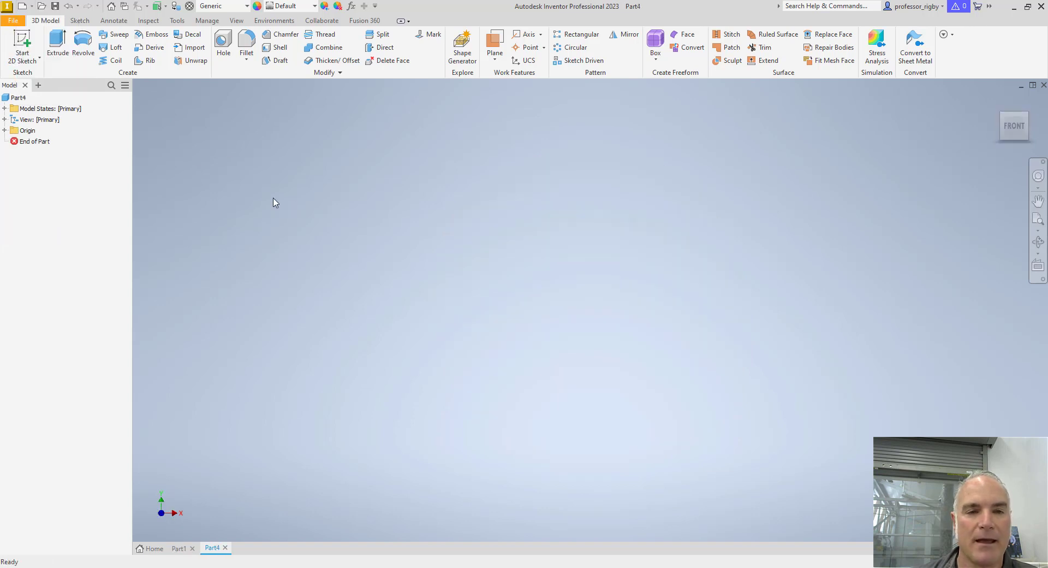
Start a 2D sketch on the YZ plane.
left_click(27, 45)
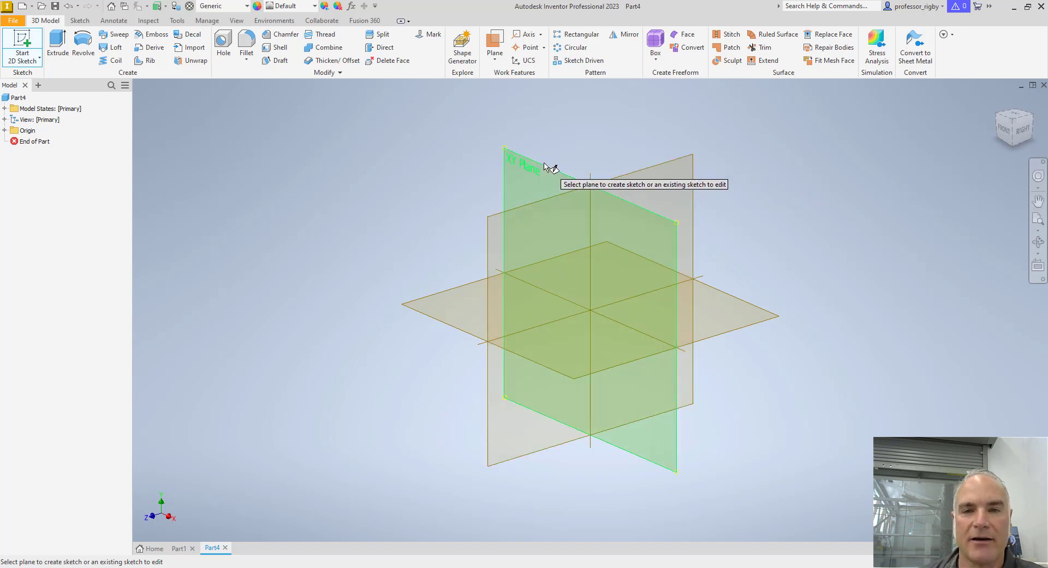
left_click(632, 175)
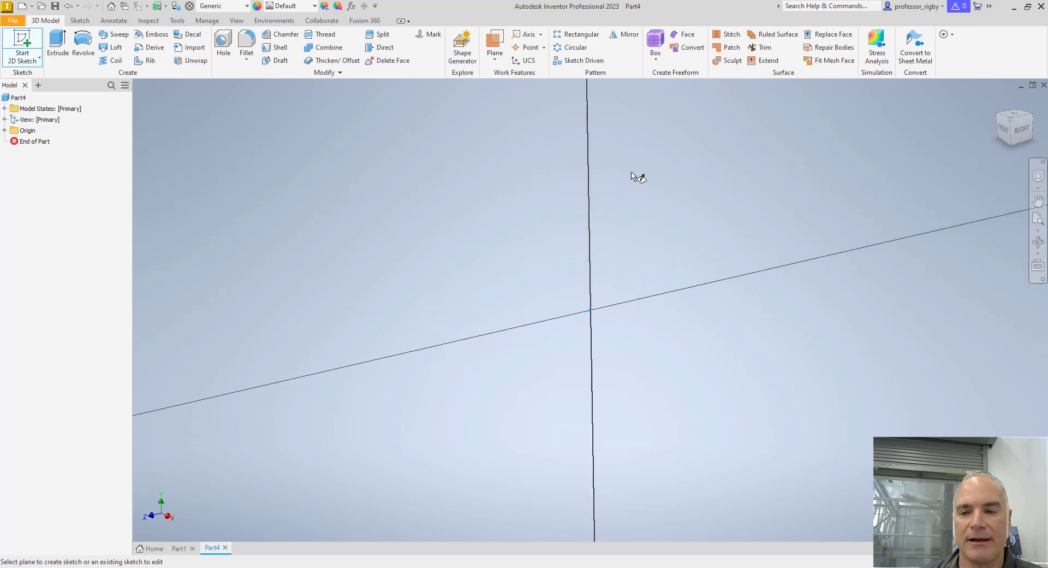
middle_click_drag(687, 208, 660, 278)
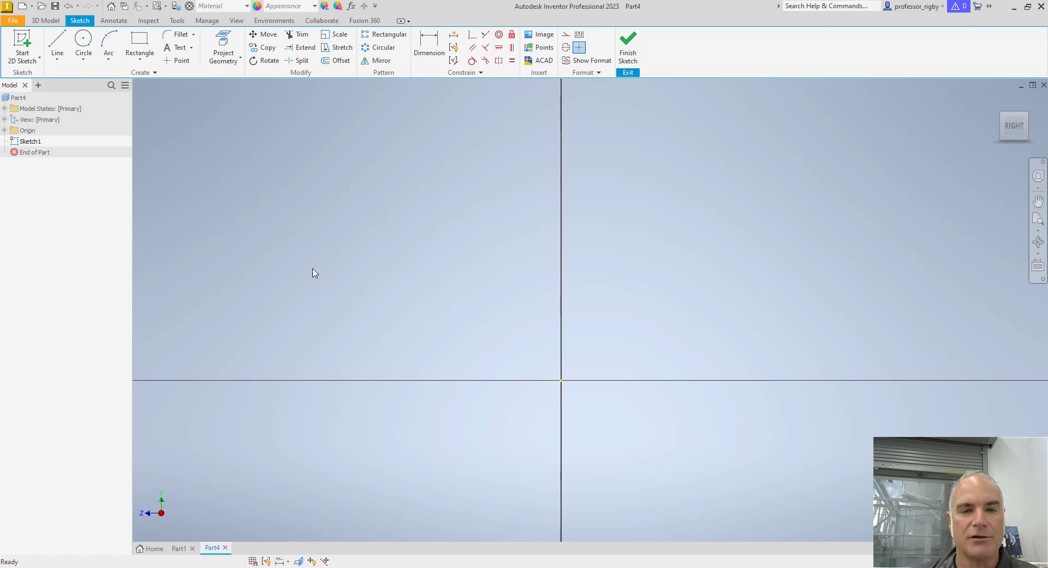
Project the origin's Z axis into the sketch as a centerline.
left_click(5, 131)
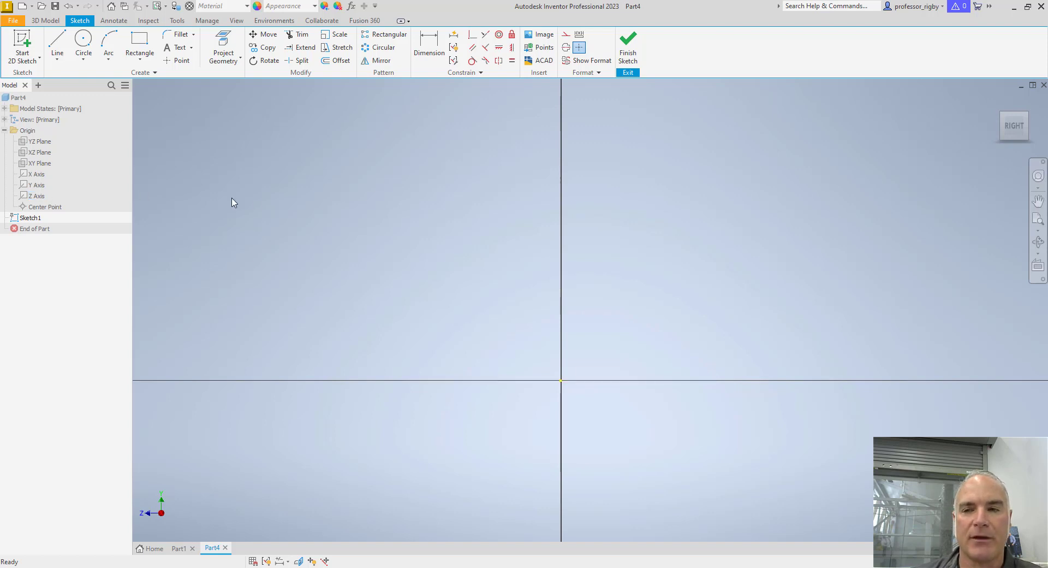
left_click(566, 48)
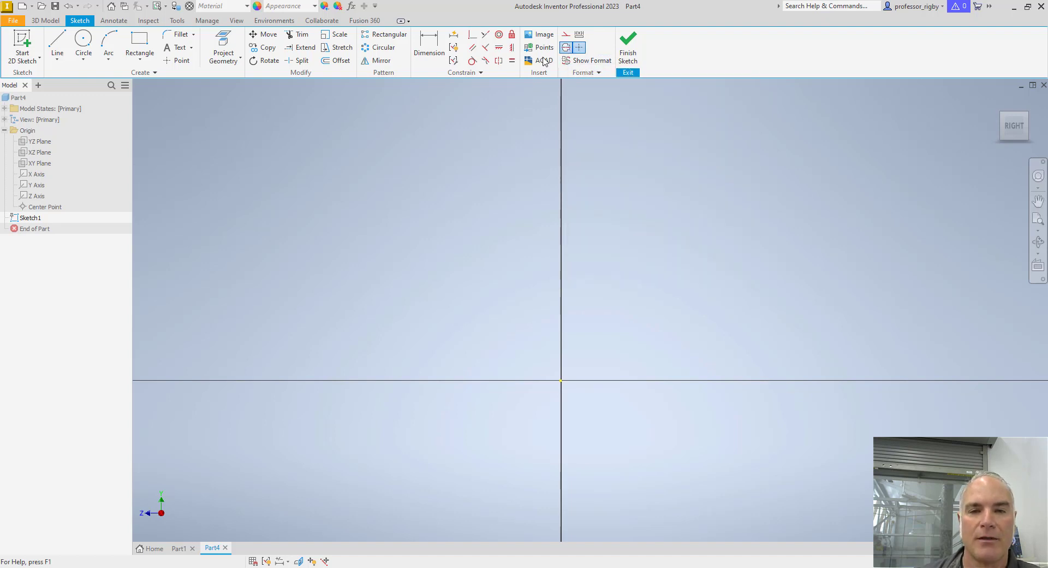
left_click(223, 44)
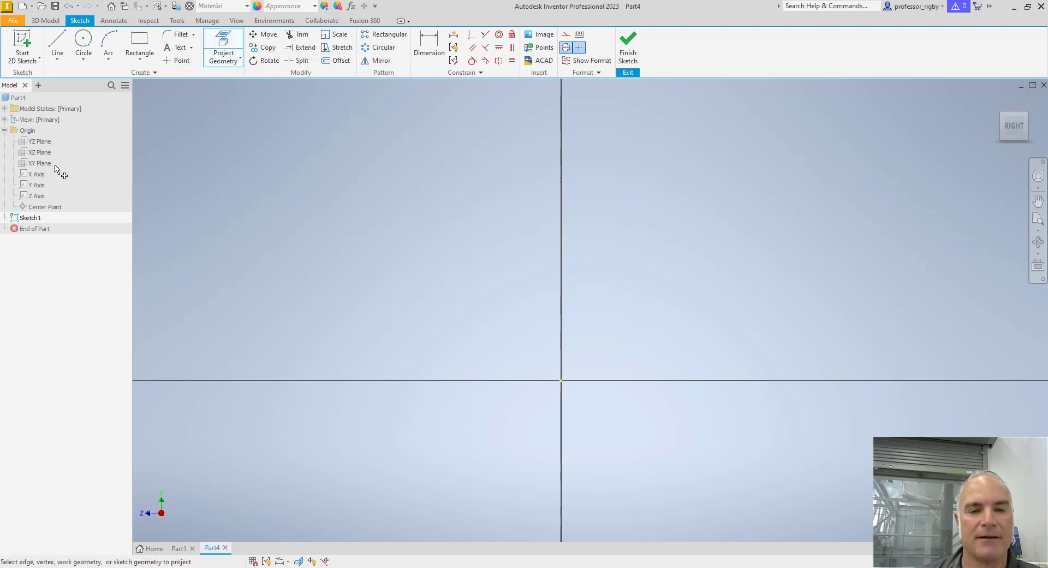
left_click(38, 196)
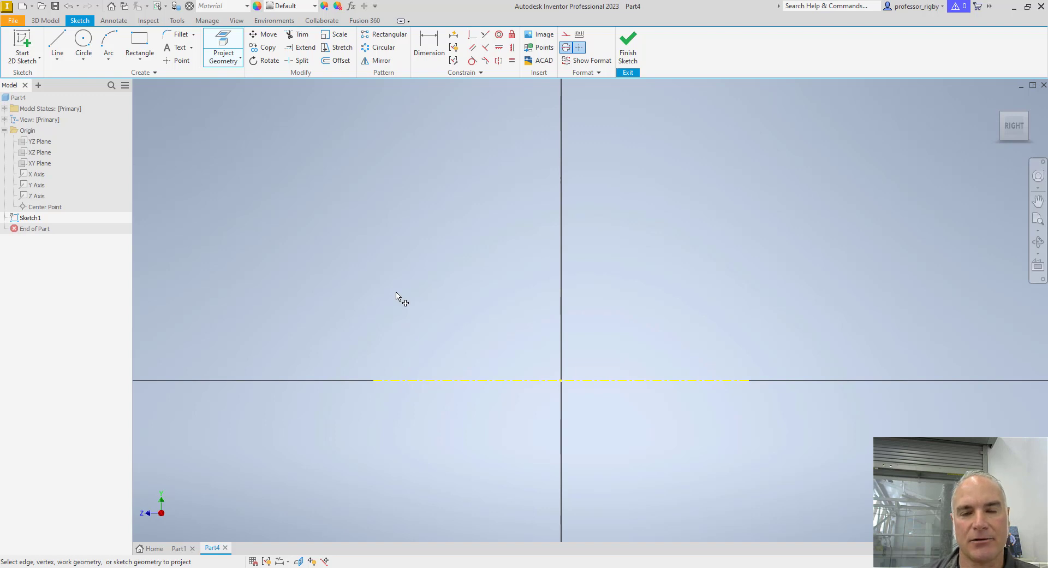
key("Escape")
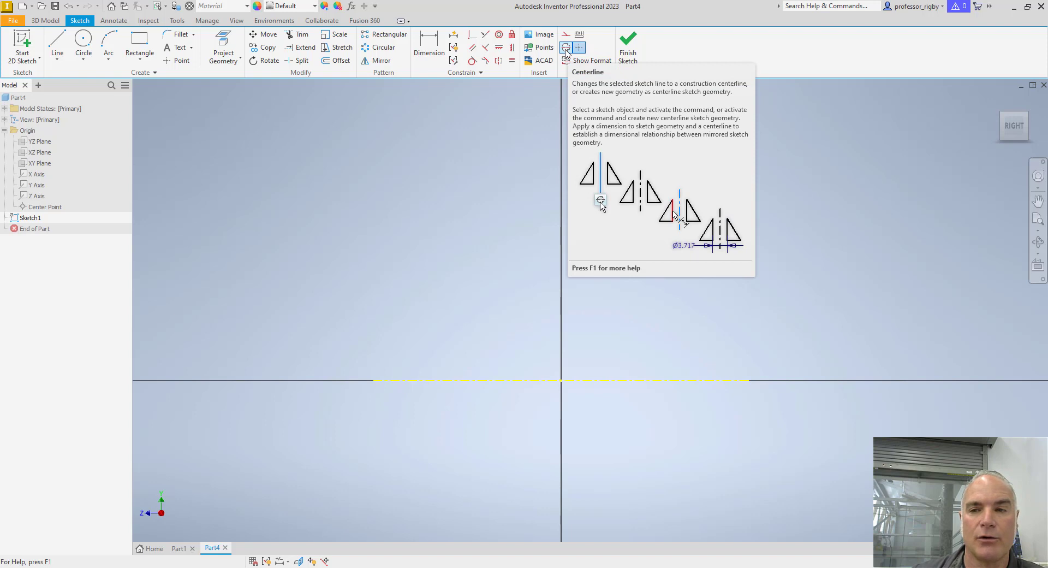
Turn off Centerline mode and sketch the hub's lower edge, right side and right upper edge above the projected axis with connected lines.
scroll(508, 215, "up", 4)
middle_click_drag(503, 215, 476, 348)
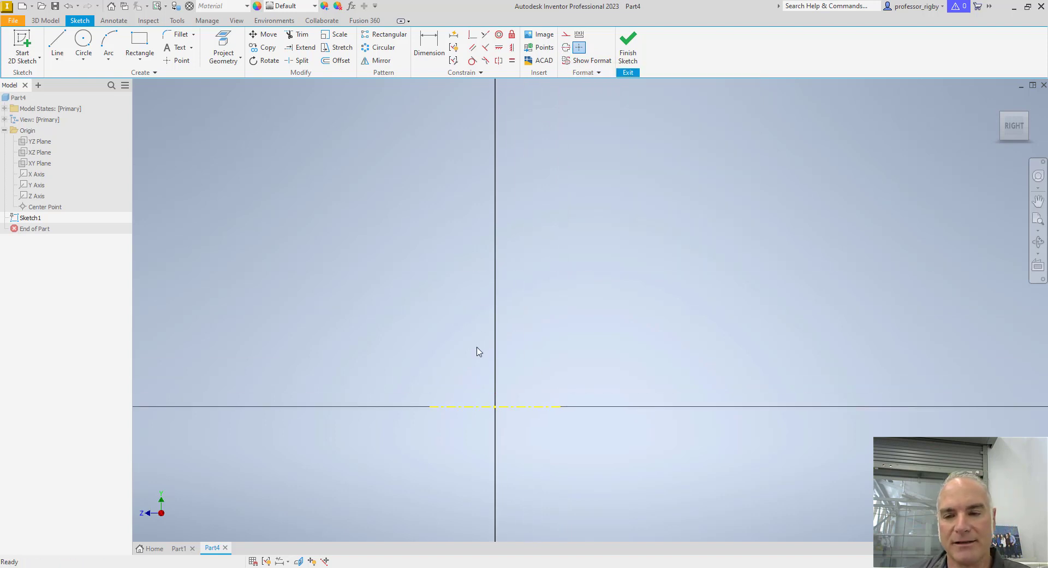
scroll(478, 351, "down", 3)
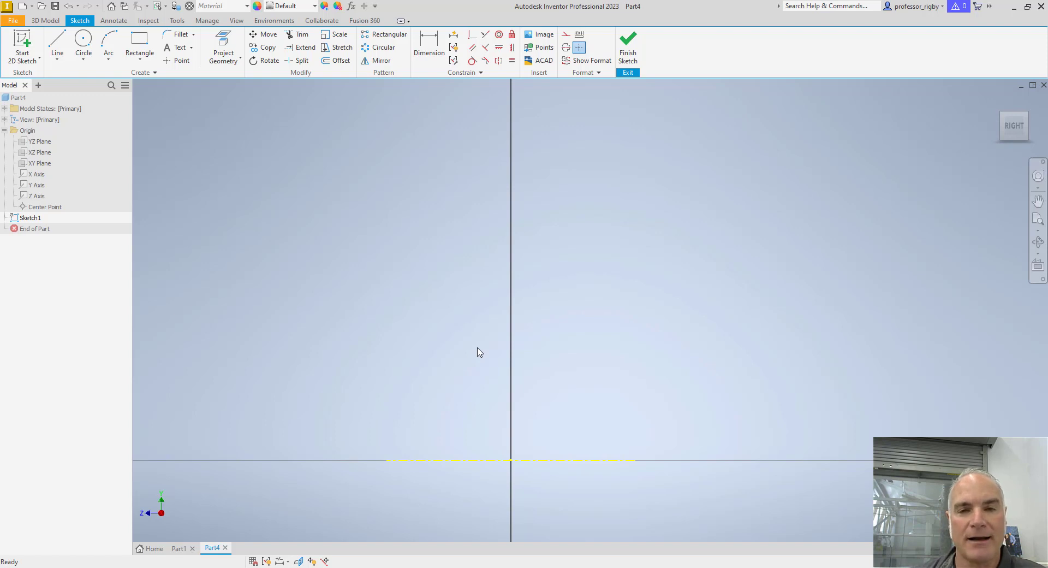
left_click(64, 50)
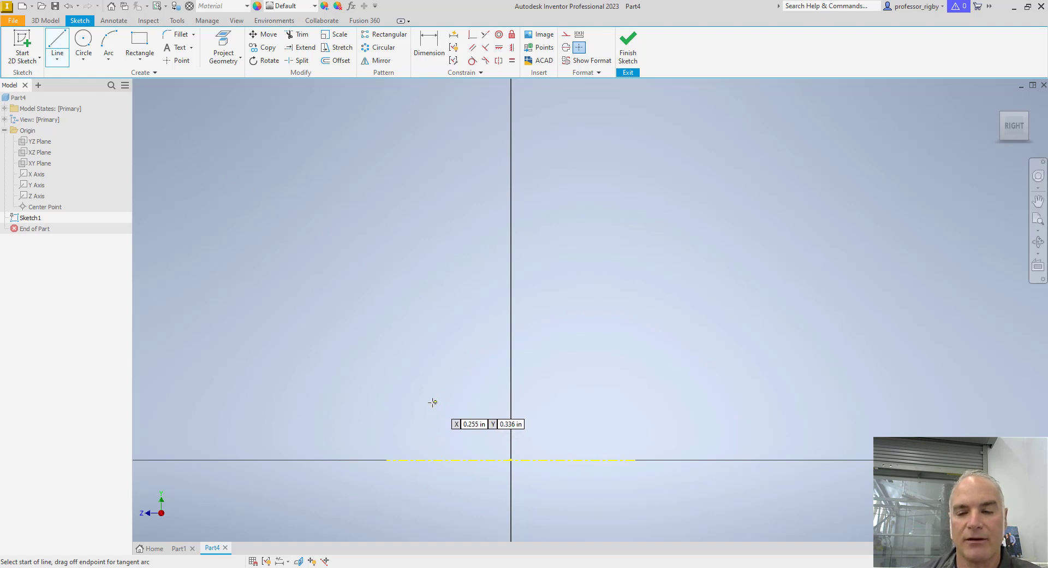
left_click(364, 371)
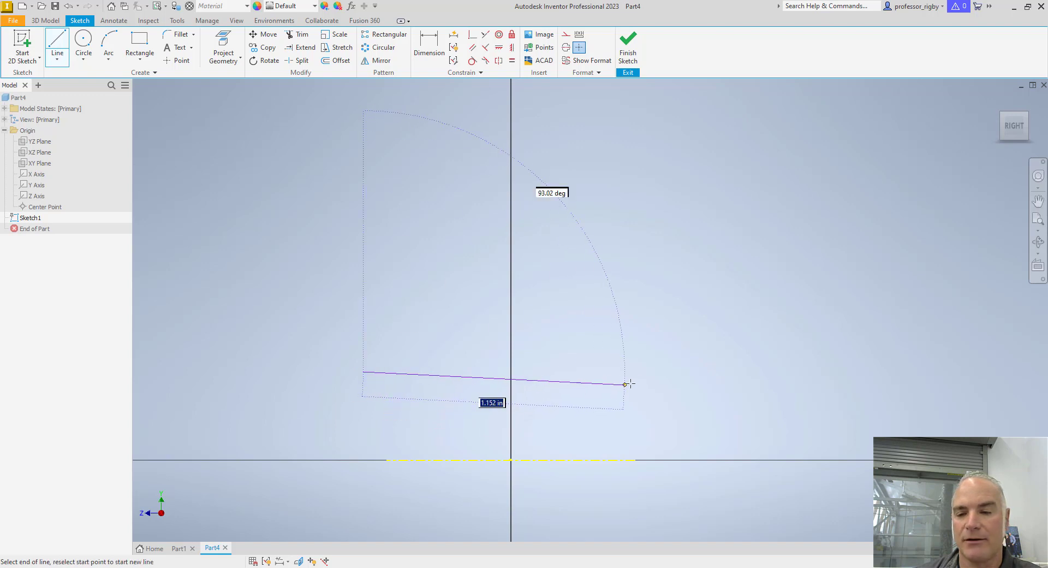
left_click(658, 371)
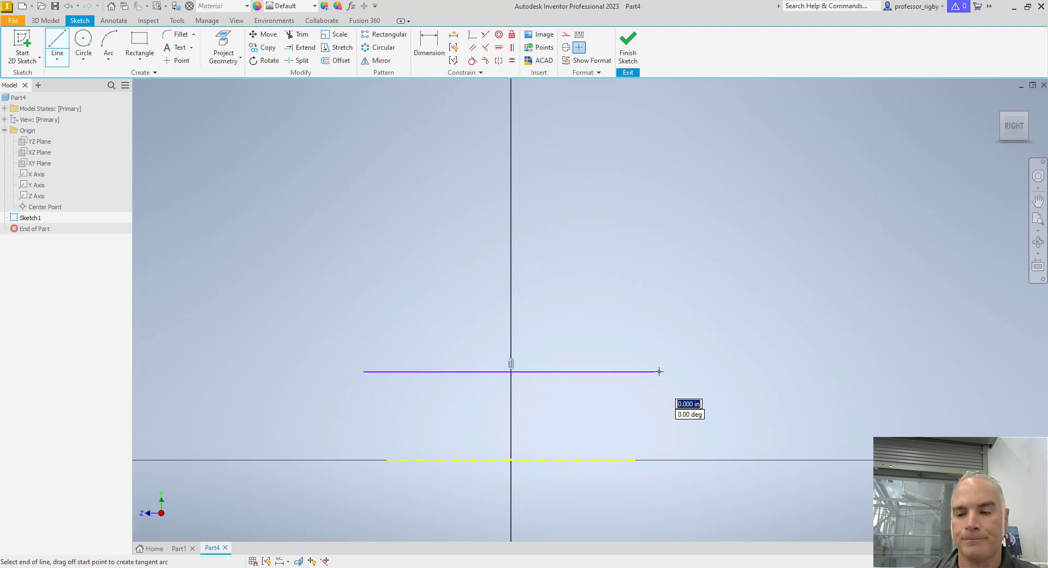
left_click(657, 265)
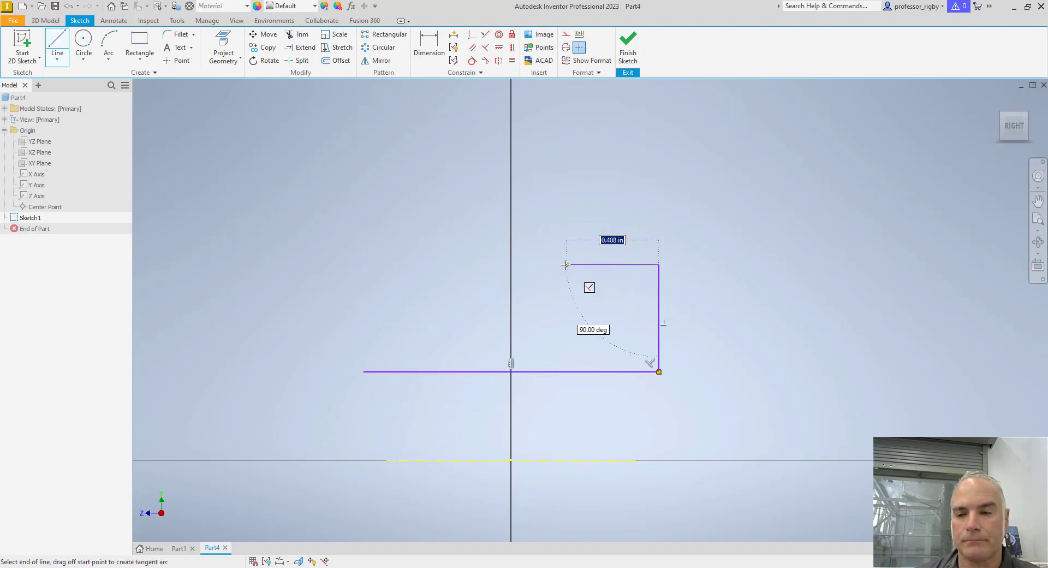
left_click(547, 264)
Continue the line chain with the web's right edge about 1.03 in tall and the rim's right half and outer edge about 1.98 in long.
middle_click_drag(538, 191, 543, 284)
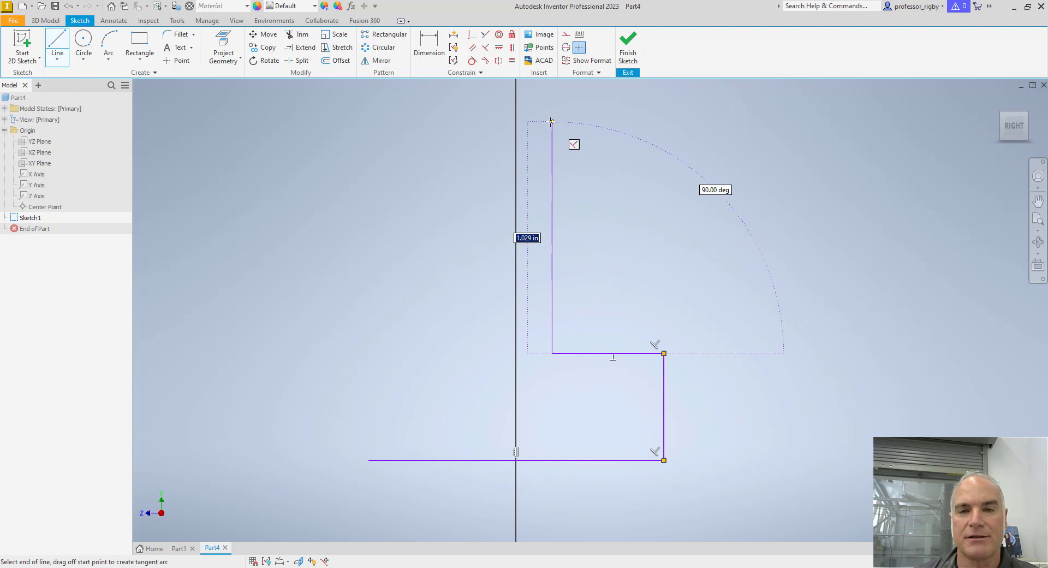
left_click(551, 122)
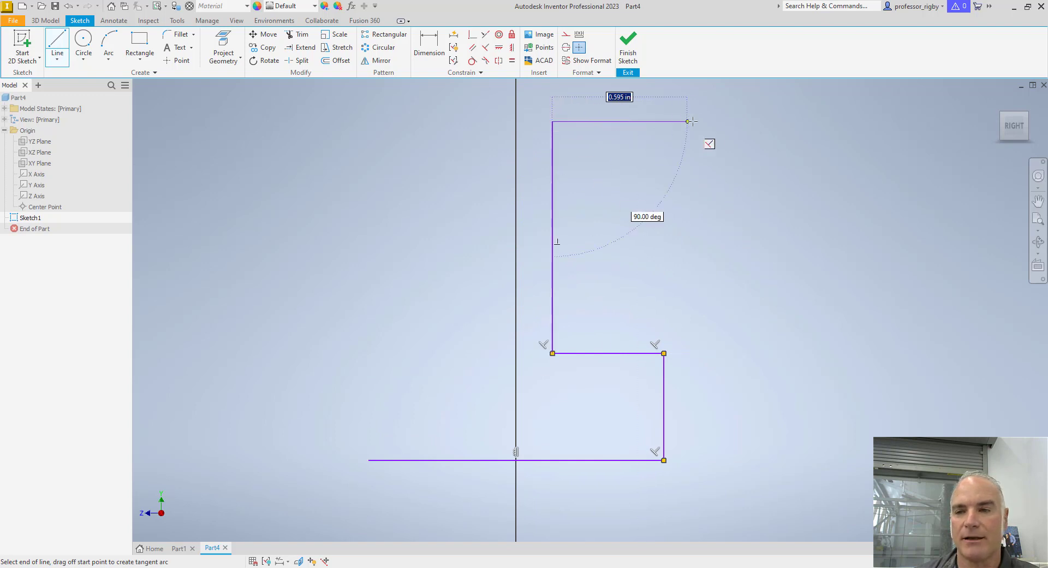
left_click(713, 122)
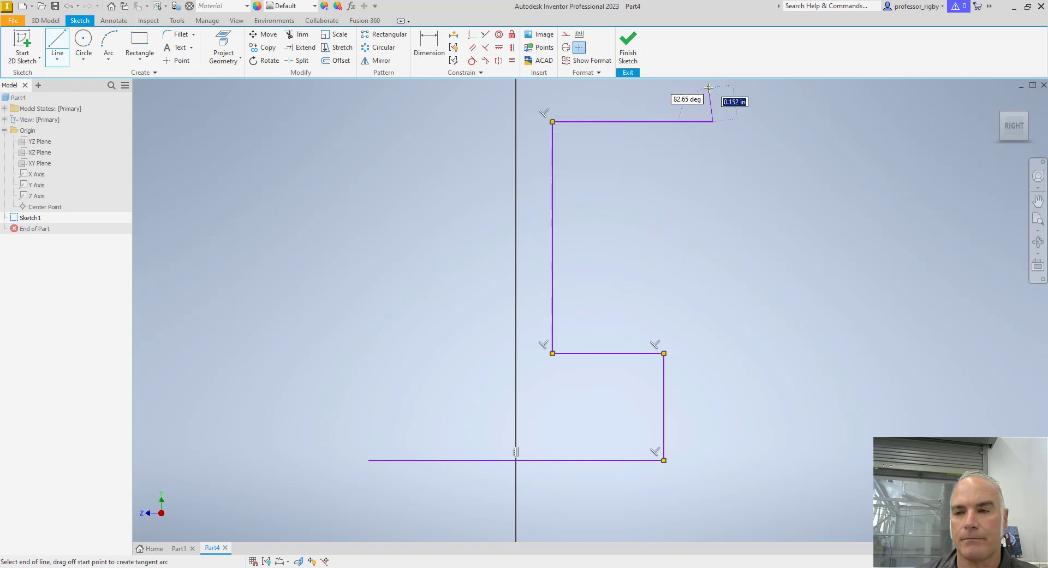
left_click(678, 88)
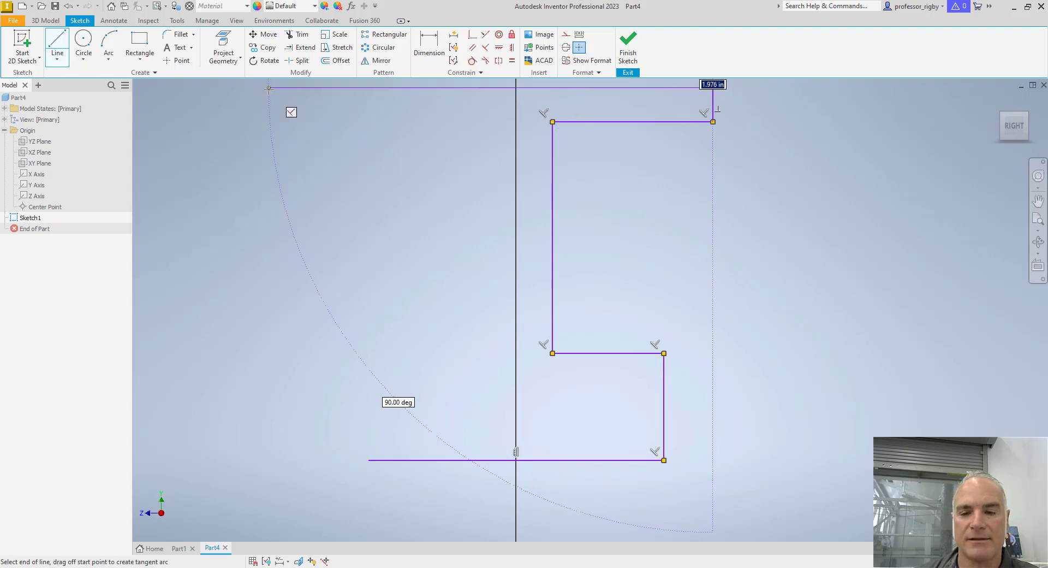
left_click(268, 88)
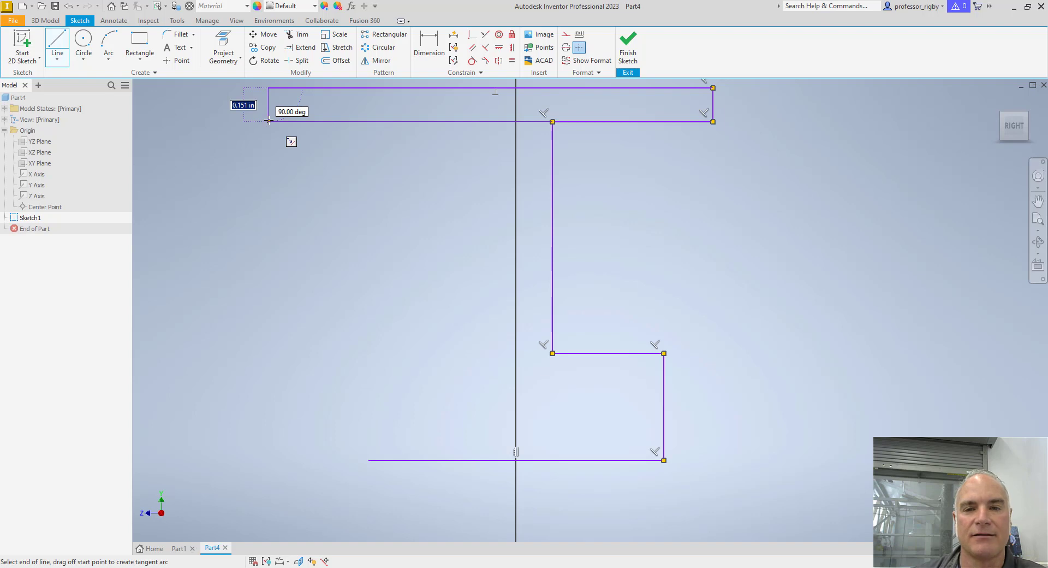
Close the profile with the rim's left end about 0.15 in, its left underside, the web's left edge and the hub's left side.
left_click(269, 121)
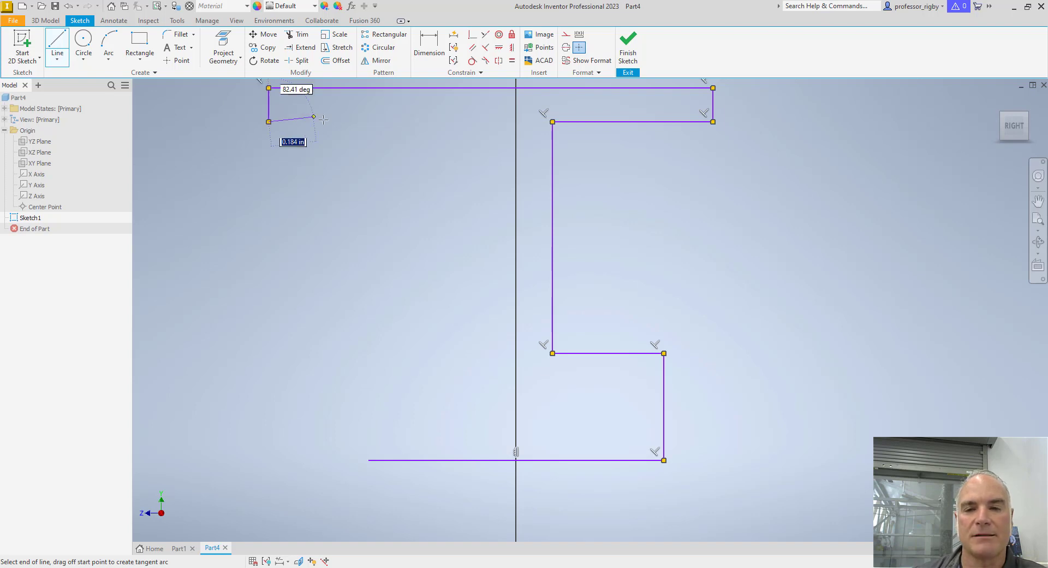
left_click(474, 121)
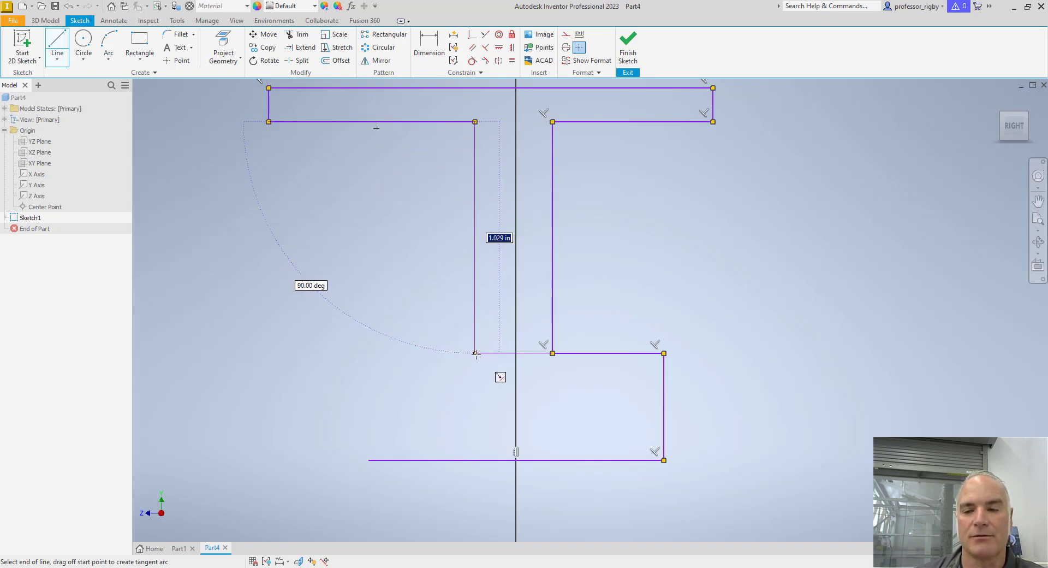
left_click(475, 354)
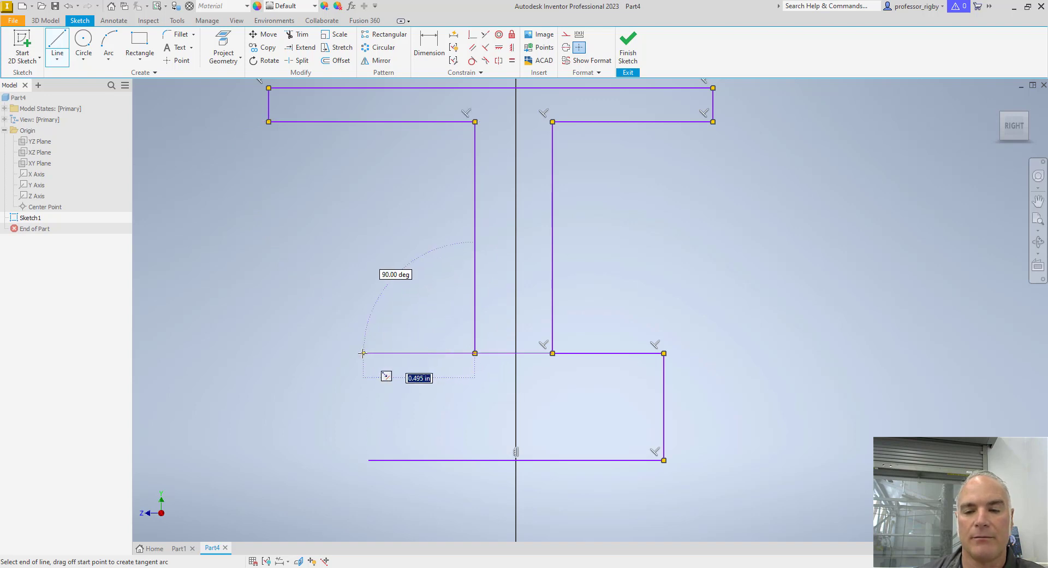
left_click(369, 353)
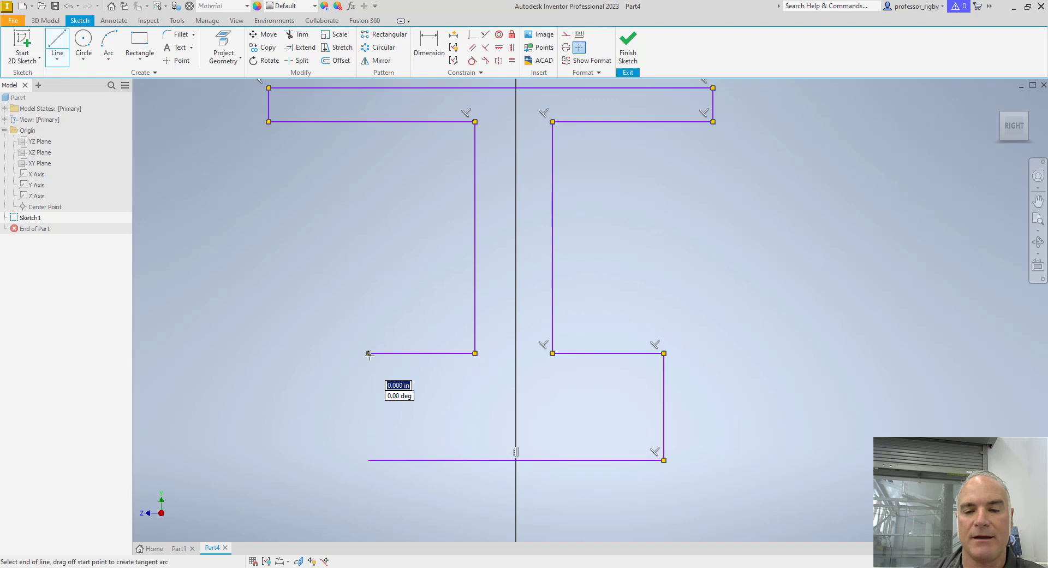
left_click(369, 460)
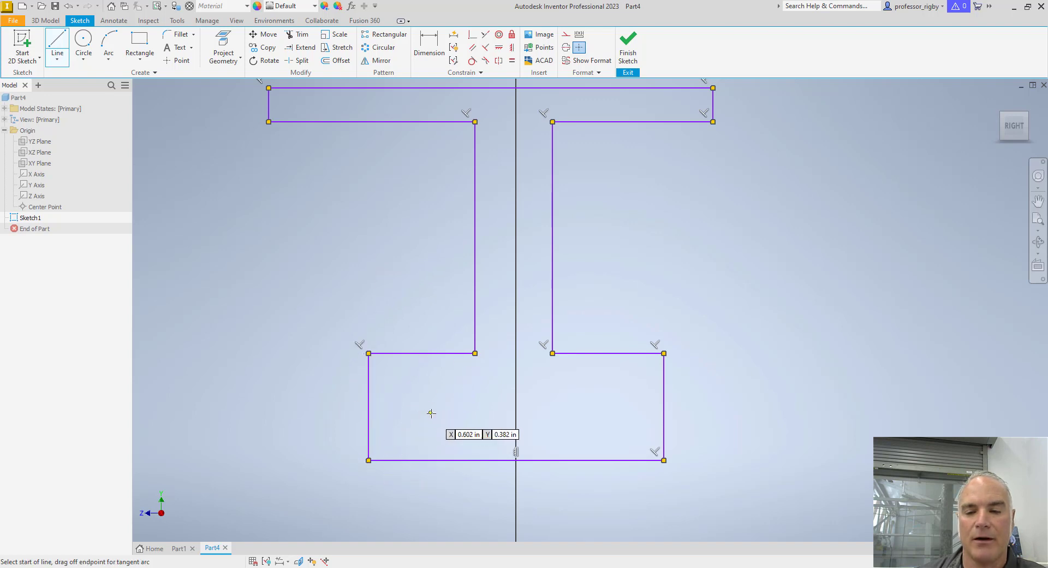
key("Escape")
Stretch the pulley profile taller by moving the rim's outer edge and its underside farther from the projected axis.
mouse_move(427, 359)
left_mouse_down()
mouse_move(426, 339)
mouse_move(426, 351)
left_mouse_up()
scroll(363, 240, "down", 3)
mouse_move(362, 238)
middle_mouse_down()
mouse_move(363, 230)
mouse_move(367, 285)
middle_mouse_up()
scroll(365, 229, "up", 5)
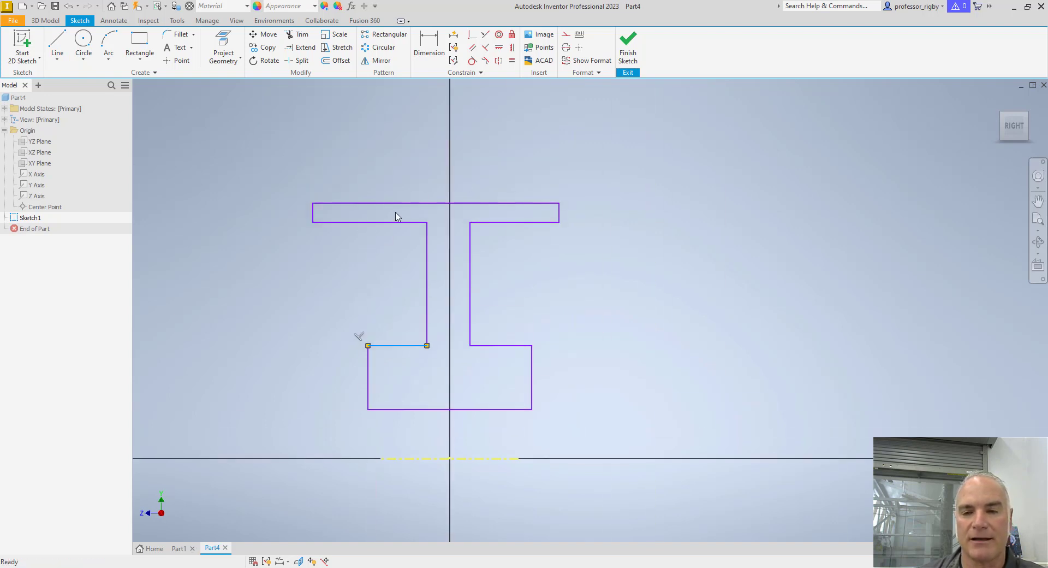
left_click_drag(402, 209, 412, 119)
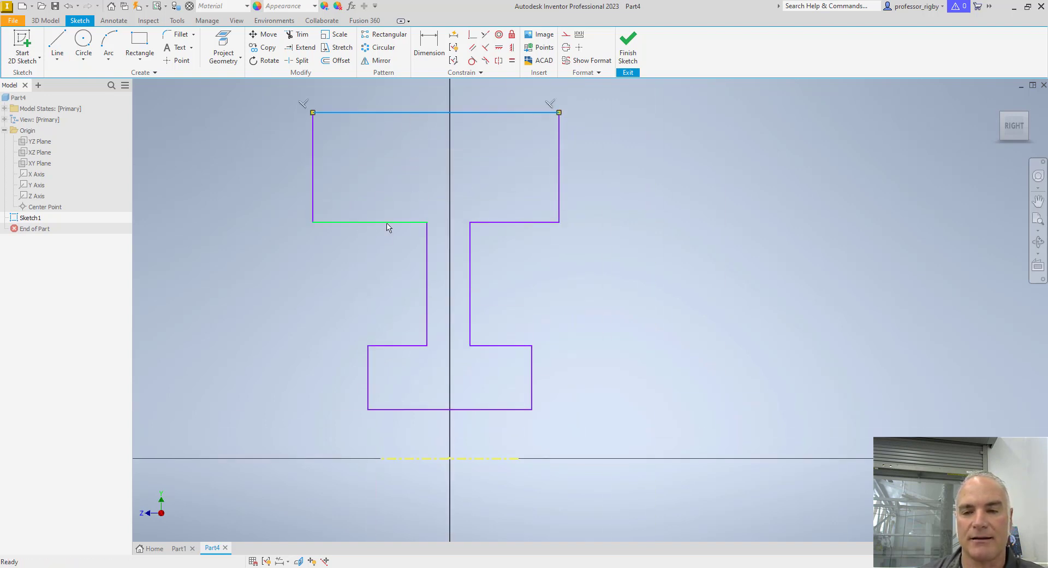
left_click_drag(389, 222, 388, 161)
left_click(366, 218)
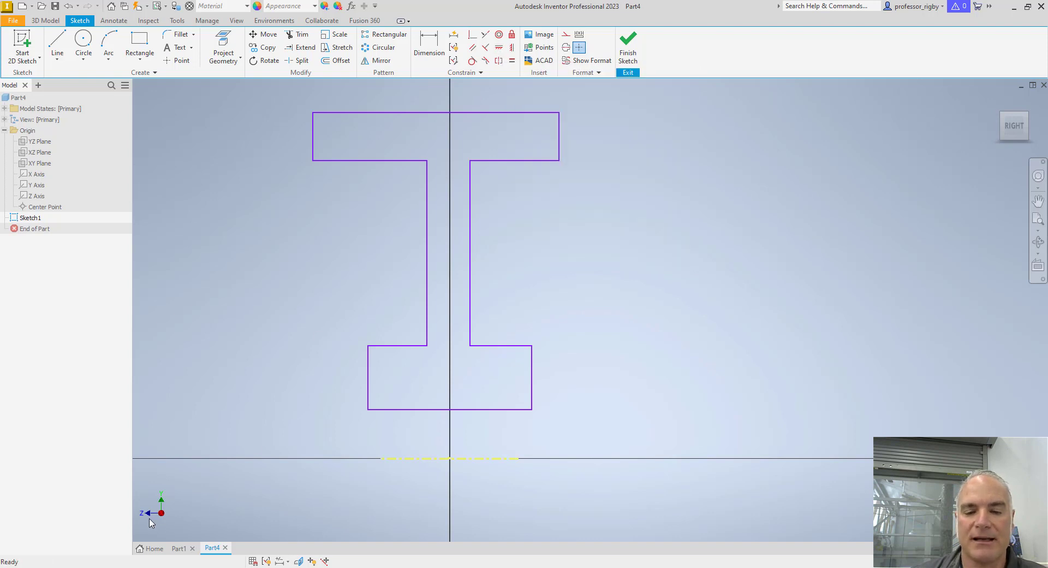
Align the midpoint of the rim's outer edge with the sketch origin using a Horizontal constraint.
key("ctrl")
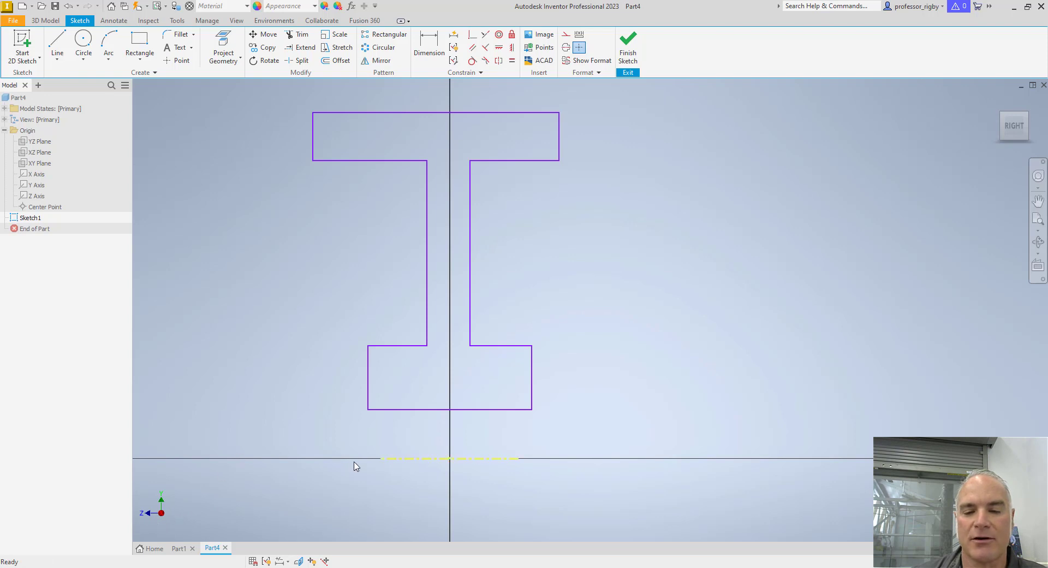
left_click(499, 50)
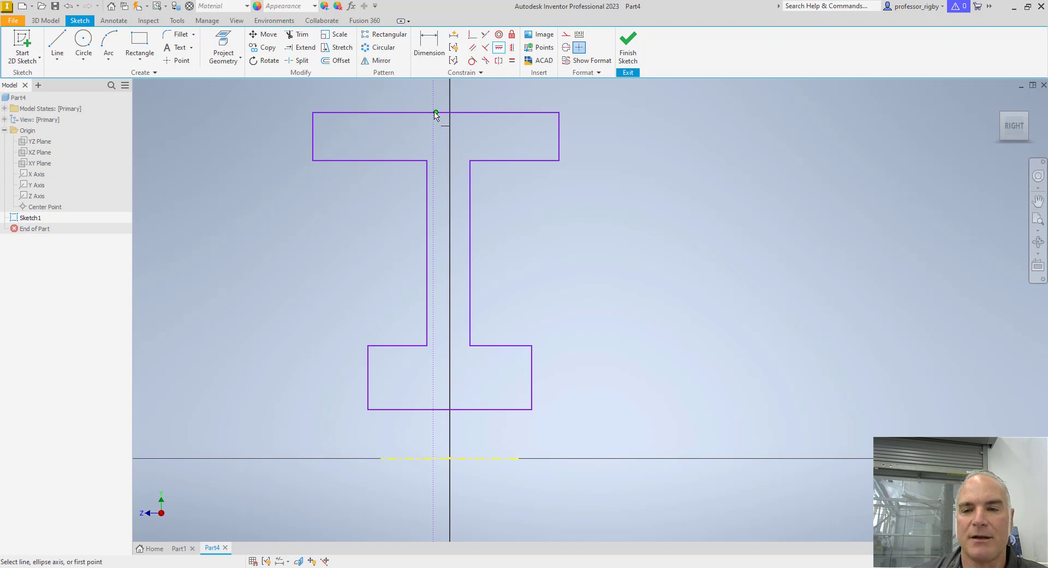
left_click(436, 113)
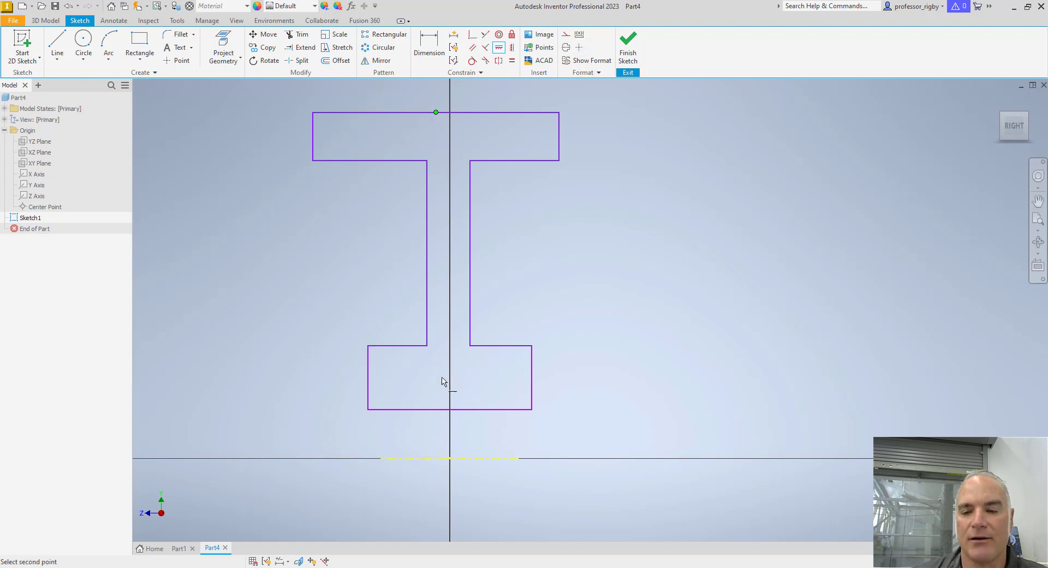
left_click(452, 460)
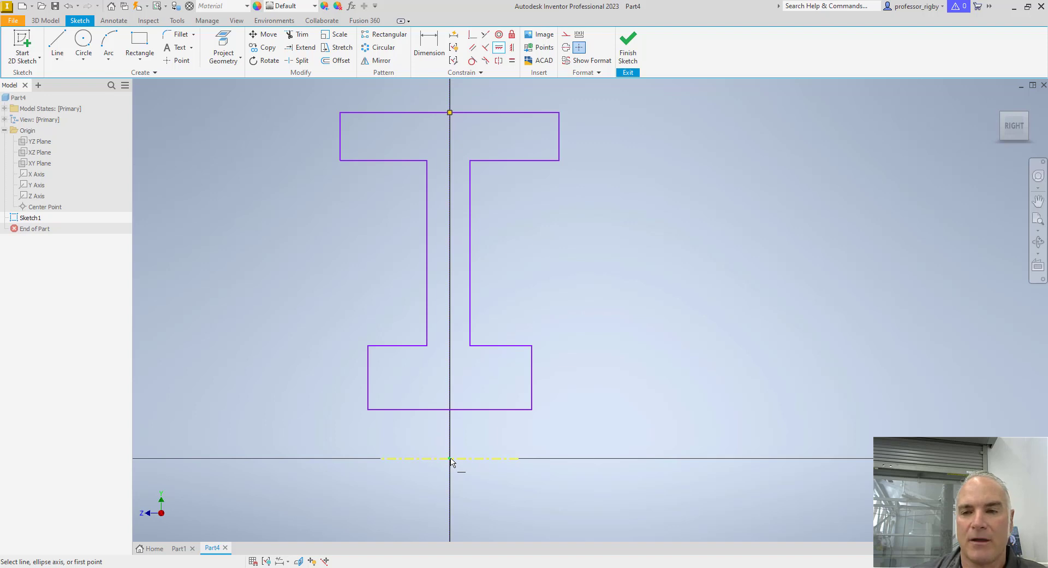
Apply Equal constraints between the rim's two underside lines and between the hub's two shoulder lines beside the web.
key("Escape")
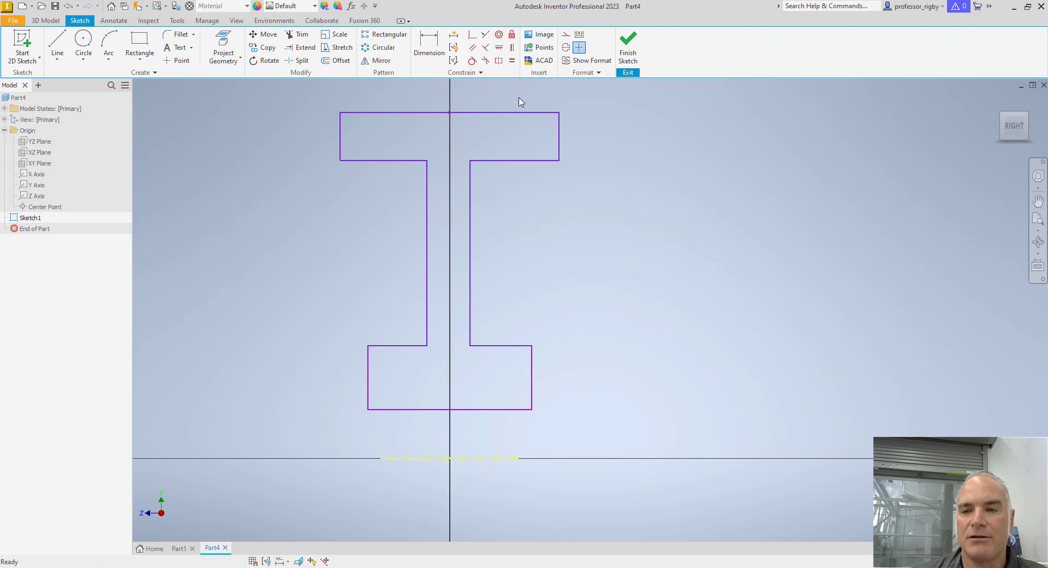
left_click(511, 60)
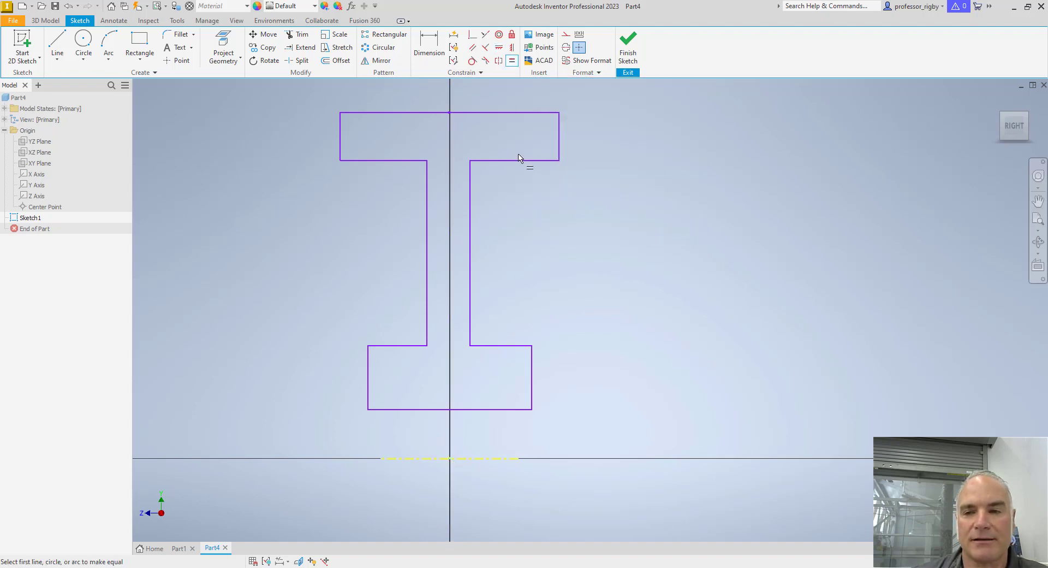
left_click(521, 161)
left_click(411, 160)
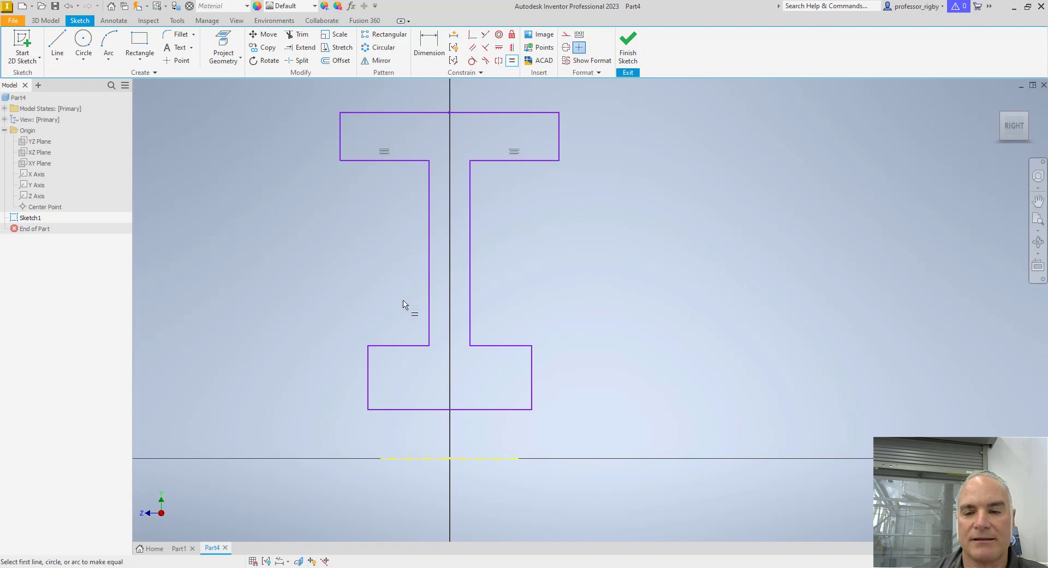
left_click(410, 346)
left_click(492, 345)
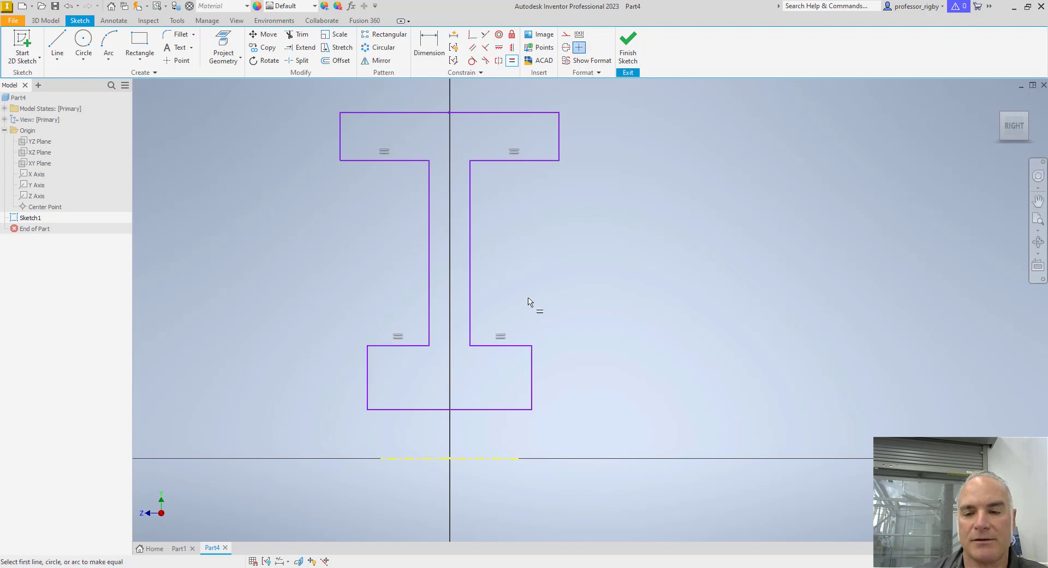
key("Escape")
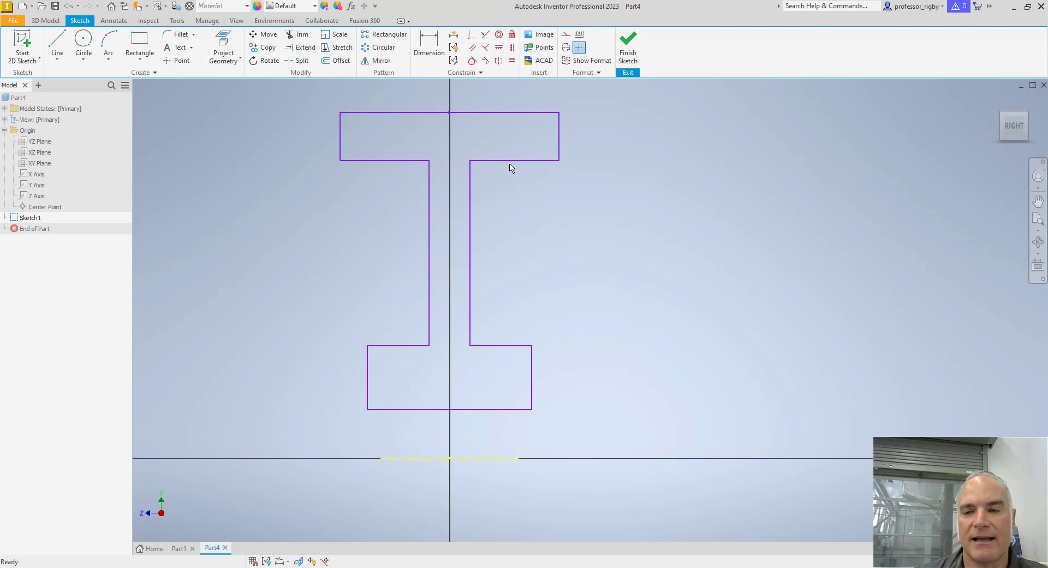
Test the profile's symmetry by shifting the rim's underside and the hub's shoulder outward and widening the web slightly.
mouse_move(511, 161)
left_mouse_down()
mouse_move(511, 182)
mouse_move(505, 151)
left_mouse_up()
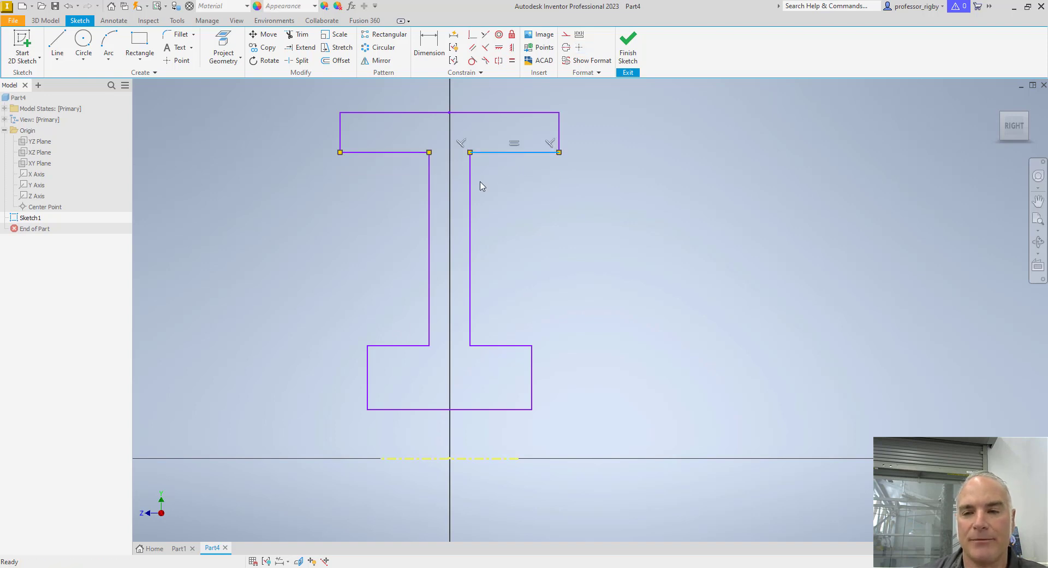
left_click_drag(473, 187, 484, 264)
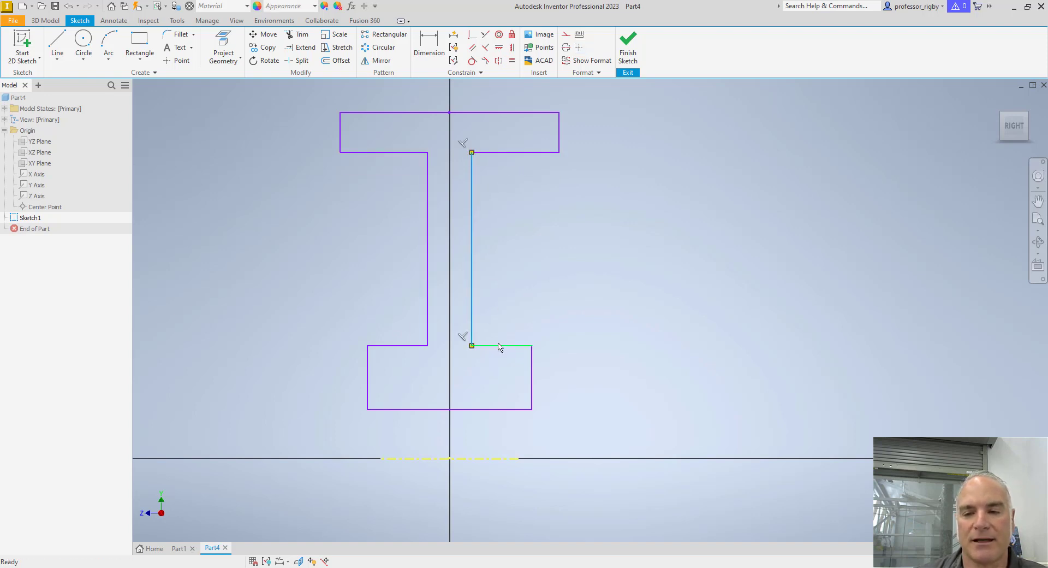
left_click_drag(498, 346, 499, 331)
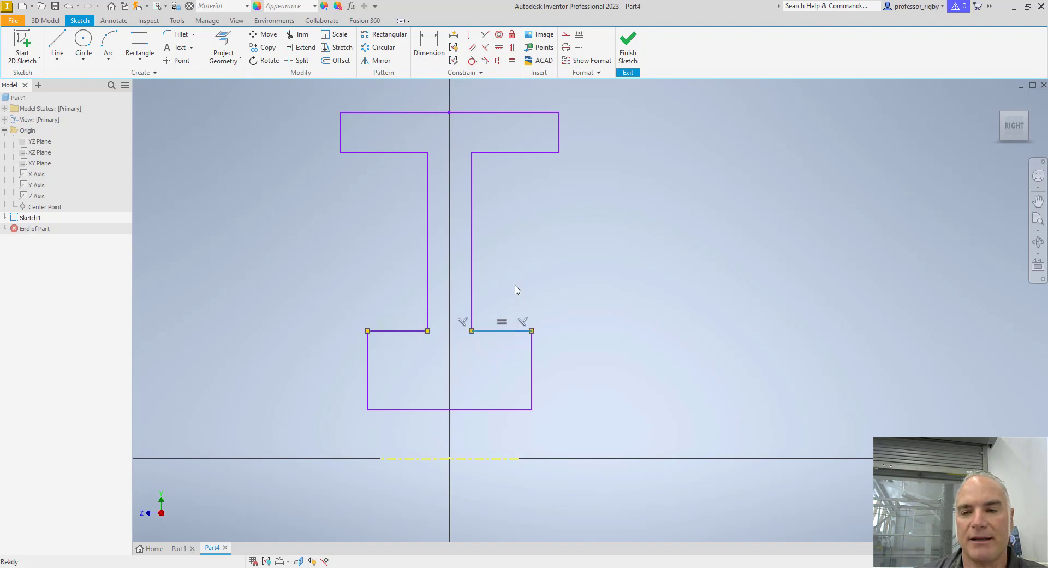
left_click(512, 266)
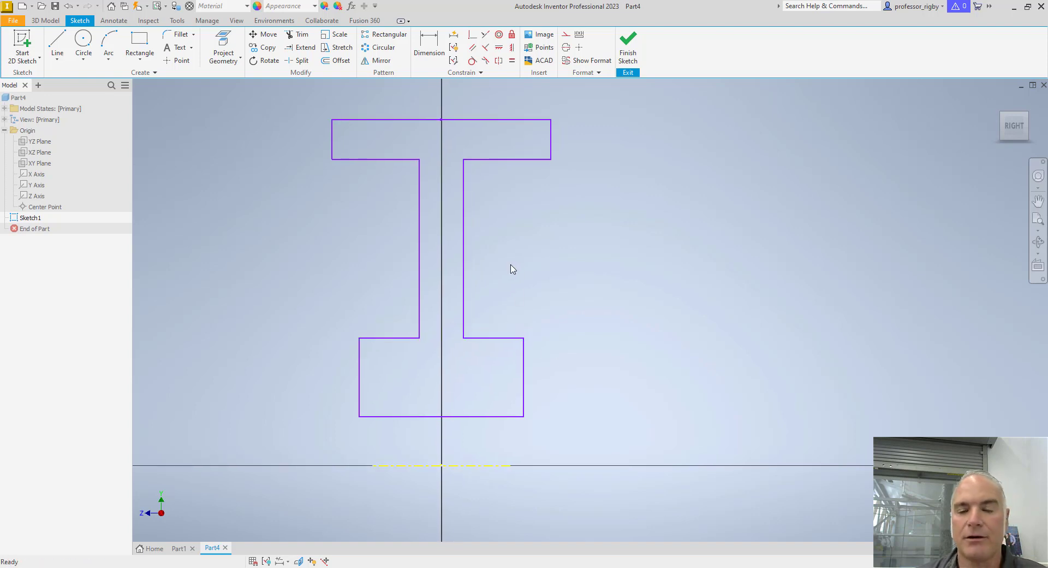
scroll(513, 268, "up", 1)
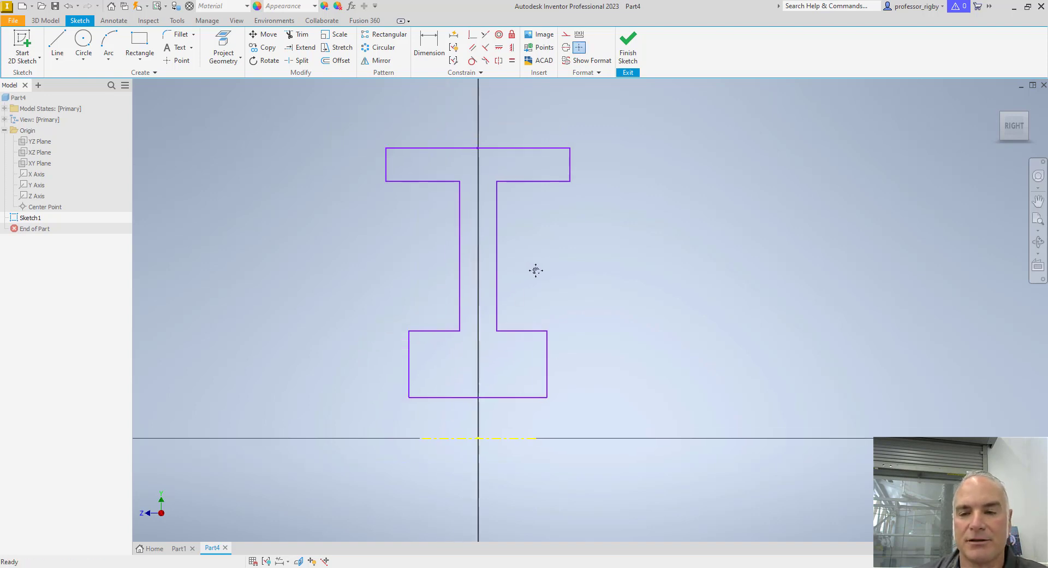
middle_click_drag(533, 266, 551, 235)
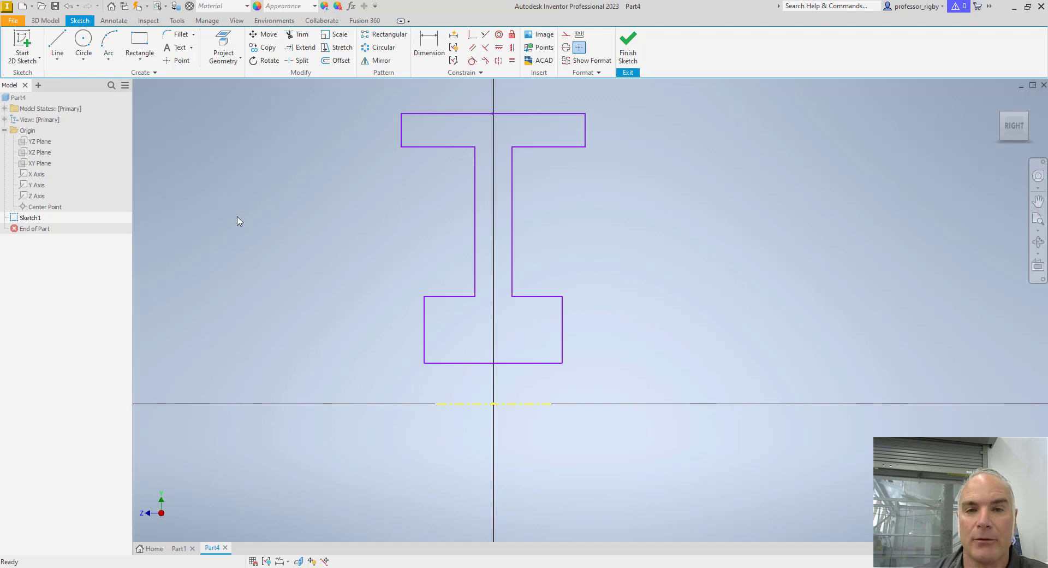
Dimension the rim's outer edge to the centerline as a 6 in diameter.
left_click(432, 47)
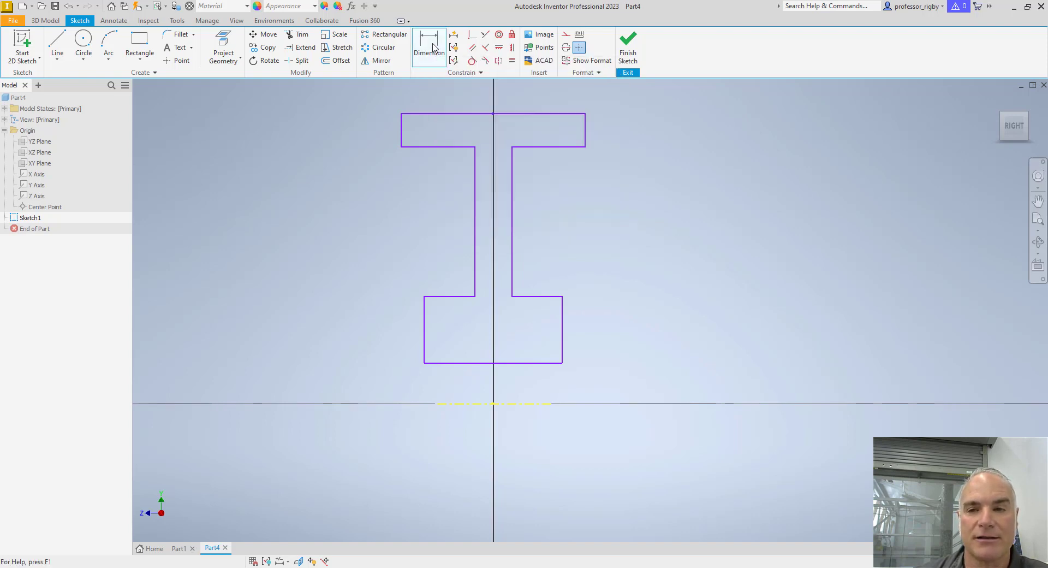
left_click(445, 119)
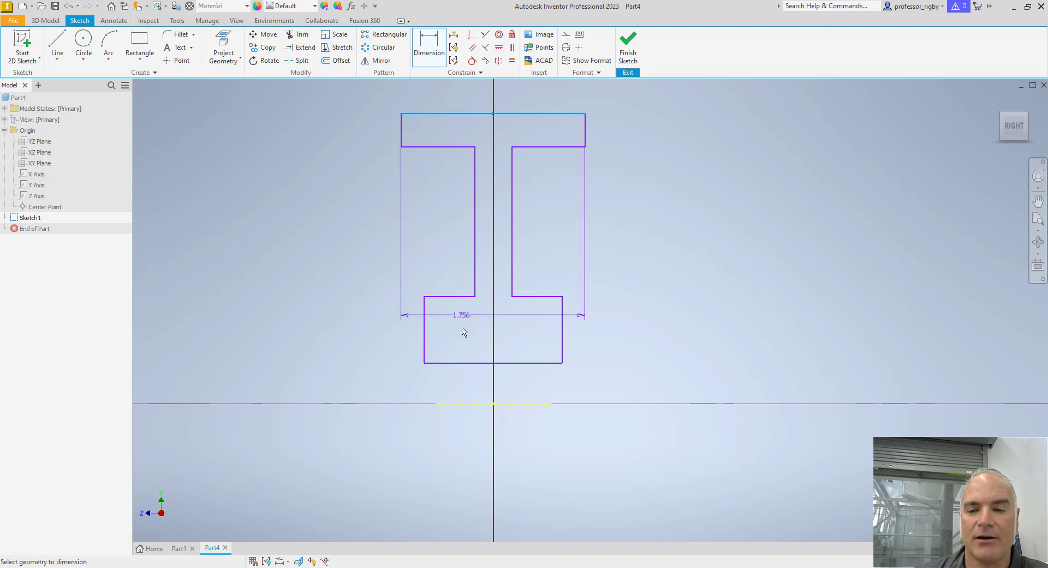
left_click(467, 403)
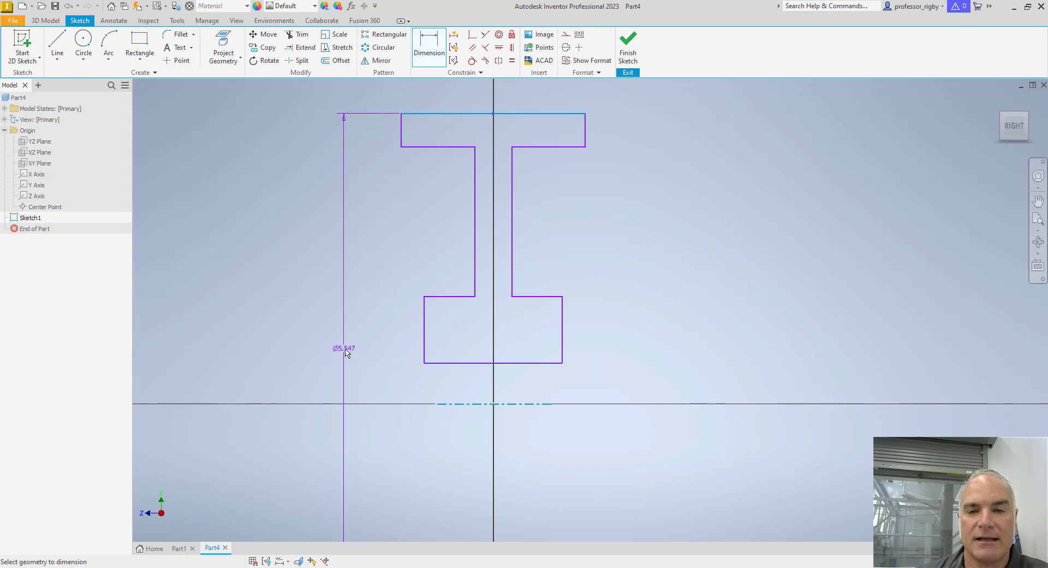
left_click(346, 352)
scroll(358, 356, "up", 3)
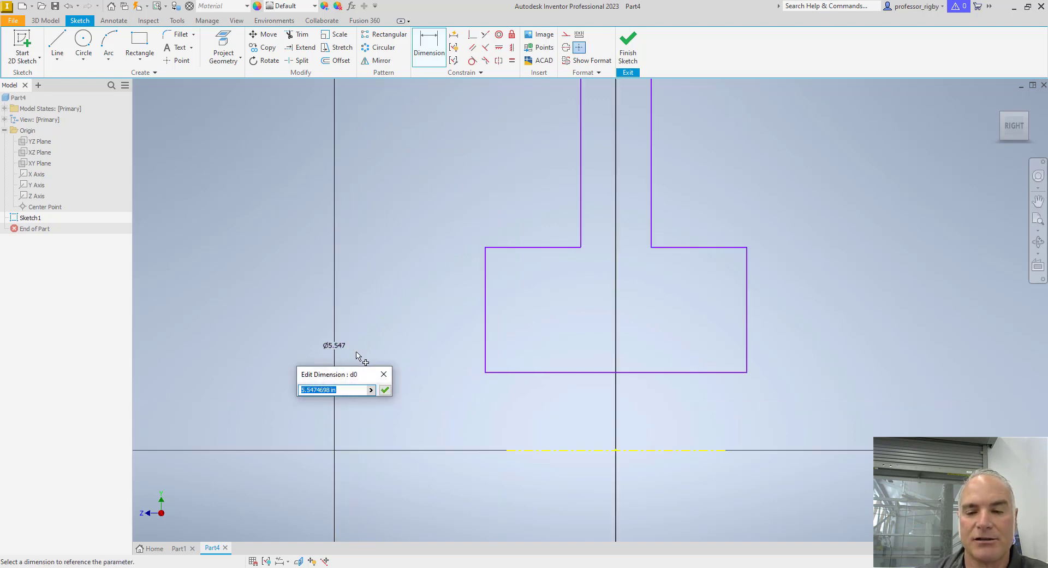
scroll(358, 355, "down", 5)
middle_click_drag(424, 271, 479, 131)
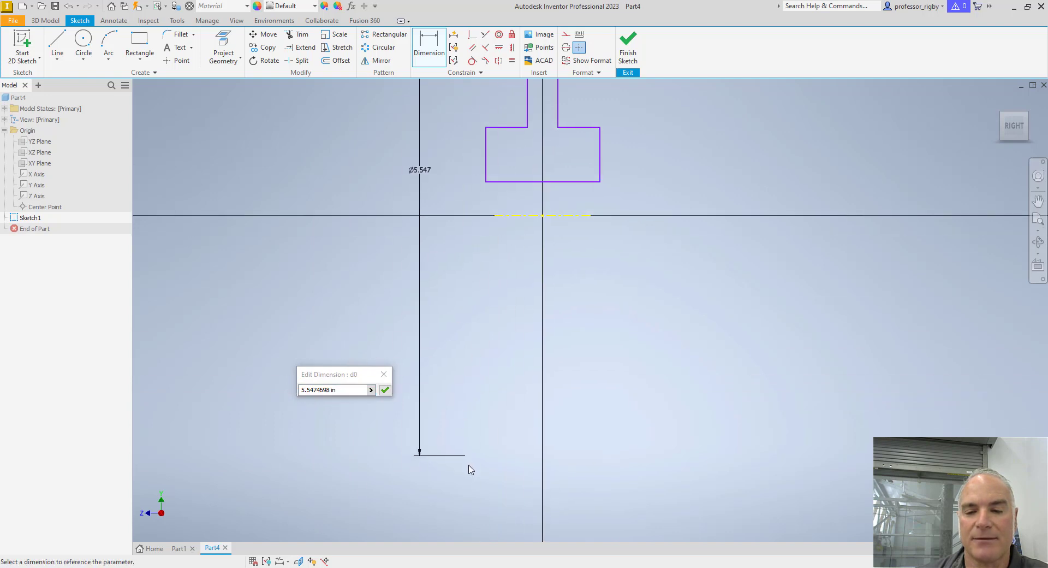
middle_click_drag(435, 265, 429, 349)
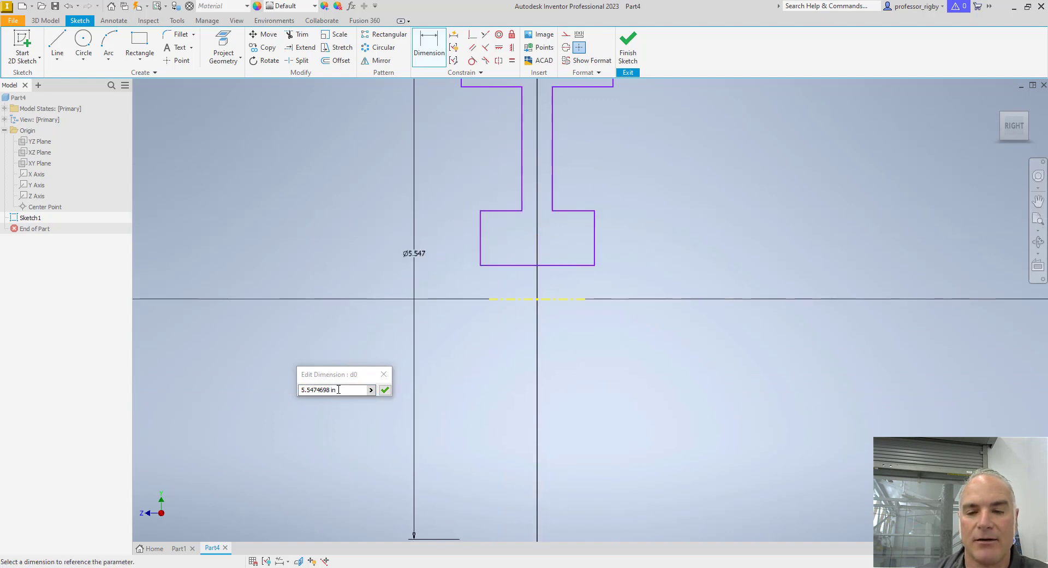
left_click_drag(339, 389, 292, 390)
type("6")
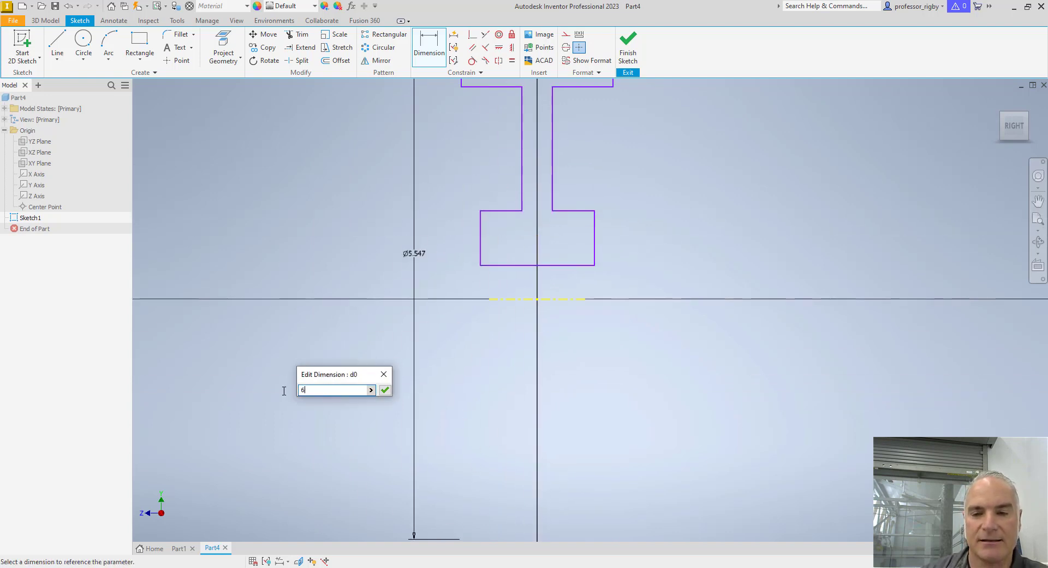
key("Return")
Dimension the rim's underside to the centerline as a 5.5 in diameter.
scroll(444, 290, "up", 3)
middle_click_drag(446, 297, 447, 327)
left_click(474, 188)
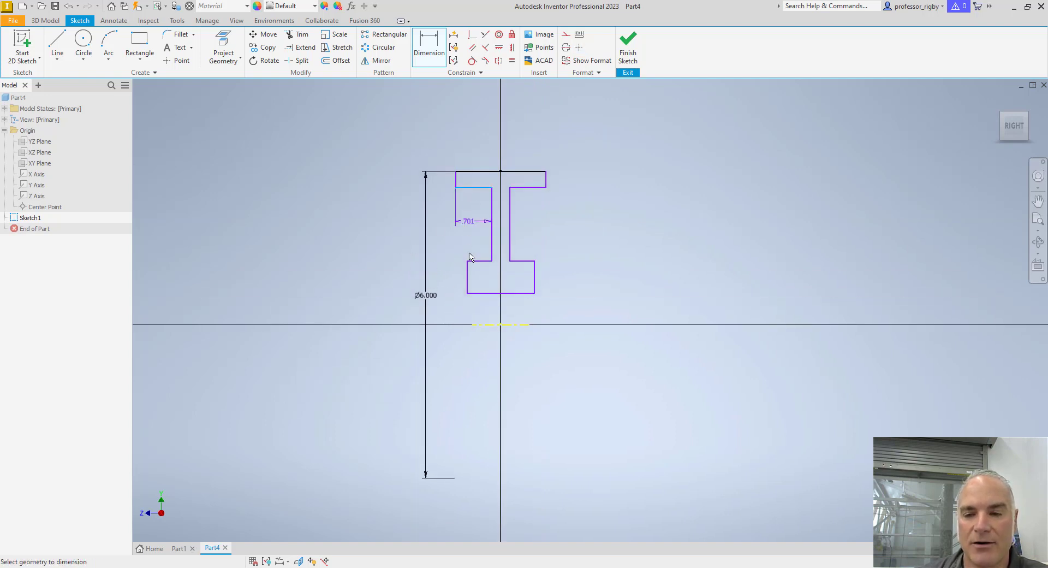
left_click(480, 325)
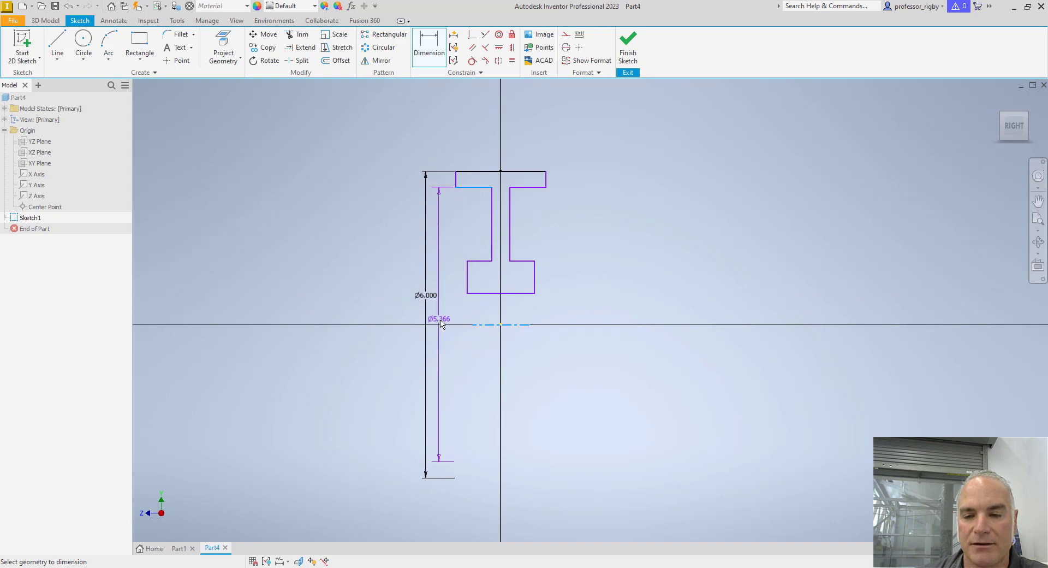
left_click(443, 314)
type("5.5")
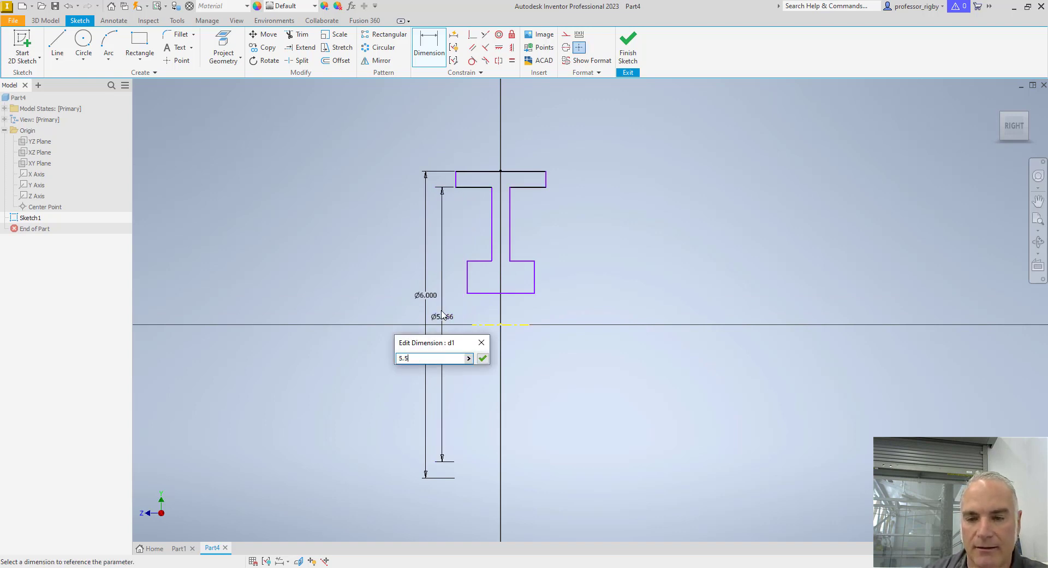
key("Return")
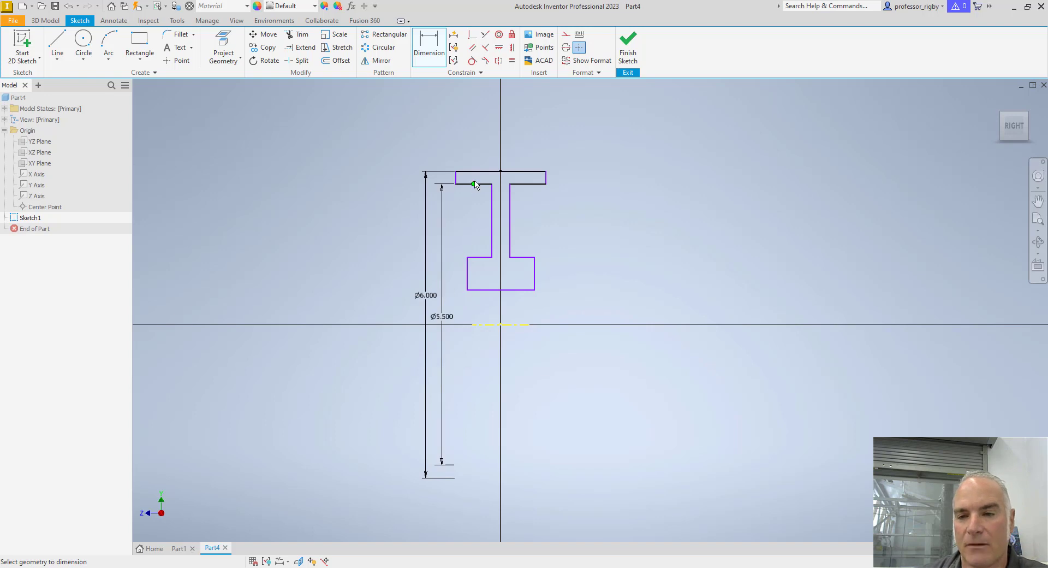
Dimension the width of the rim's outer edge as 1.5 in.
left_click(482, 172)
left_click(484, 152)
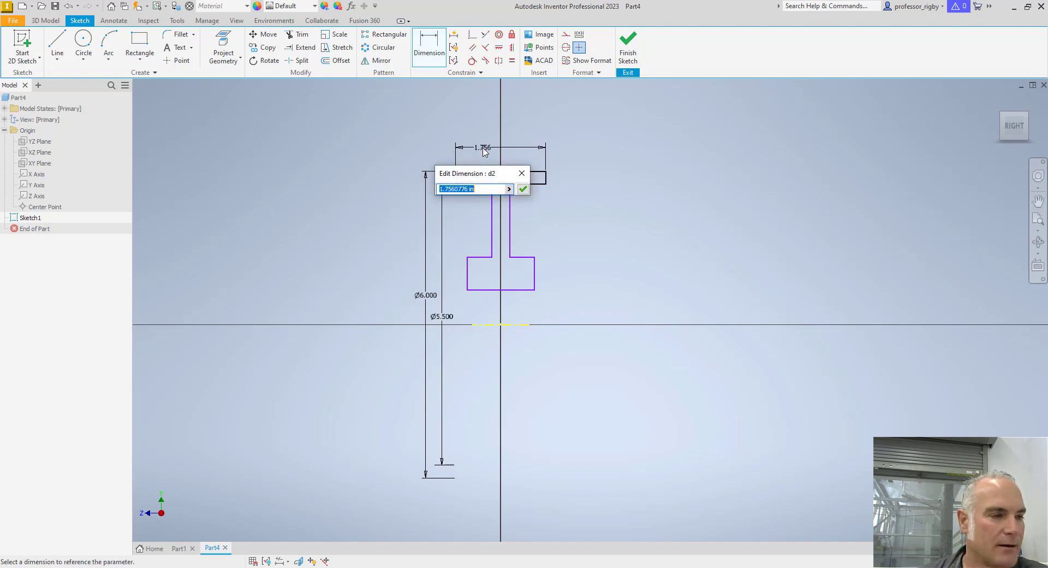
type("1.")
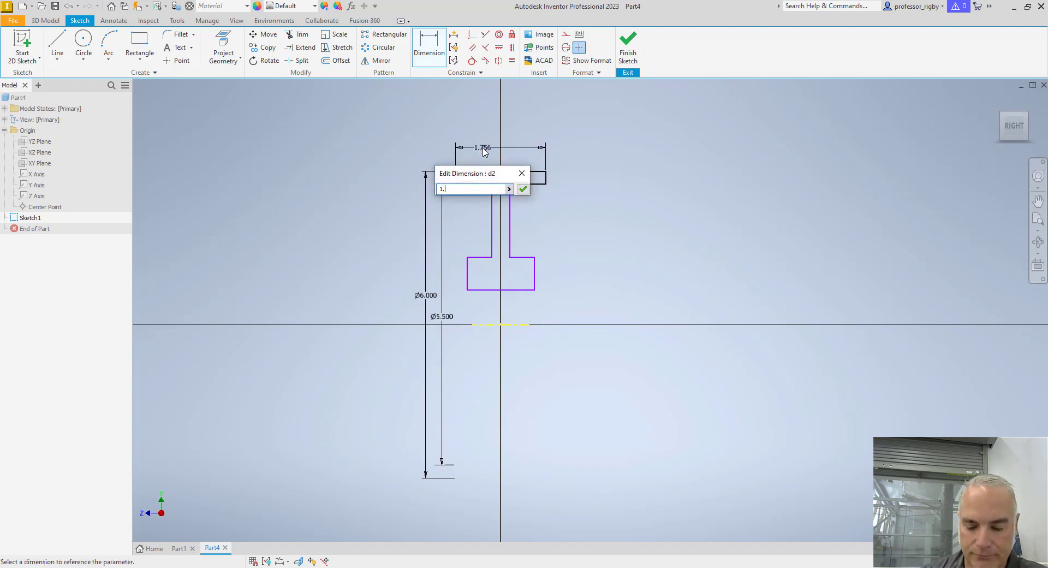
type("5")
key("Return")
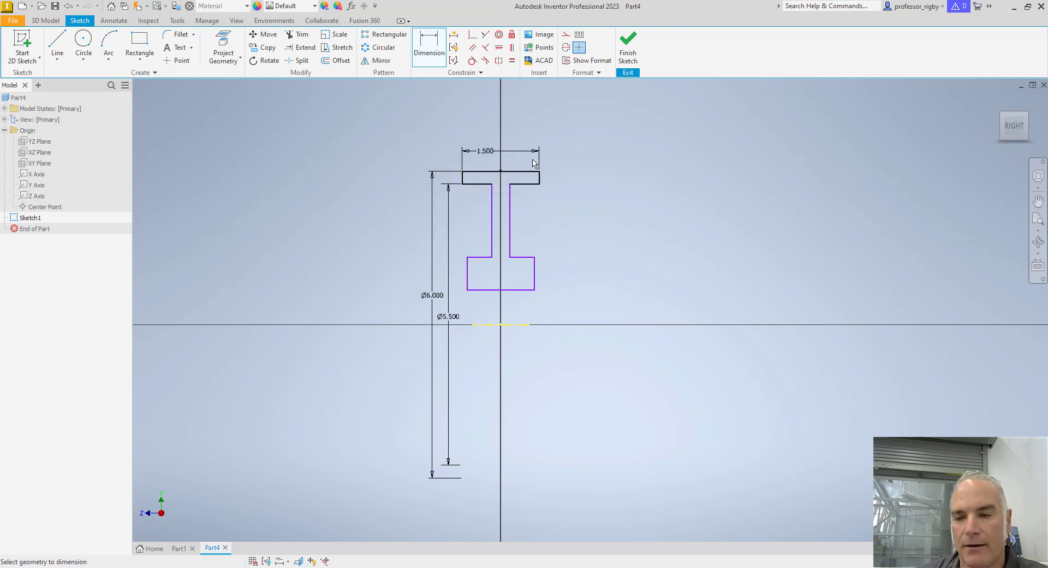
Dimension the hub's width between its two side edges as 1.25 in.
left_click(468, 280)
left_click(534, 284)
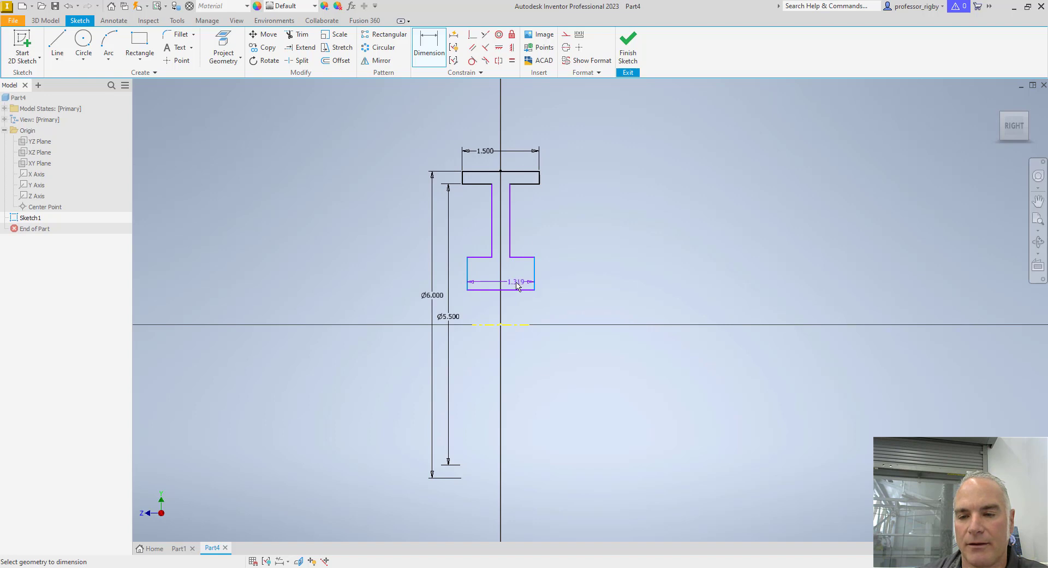
left_click(506, 291)
type("1")
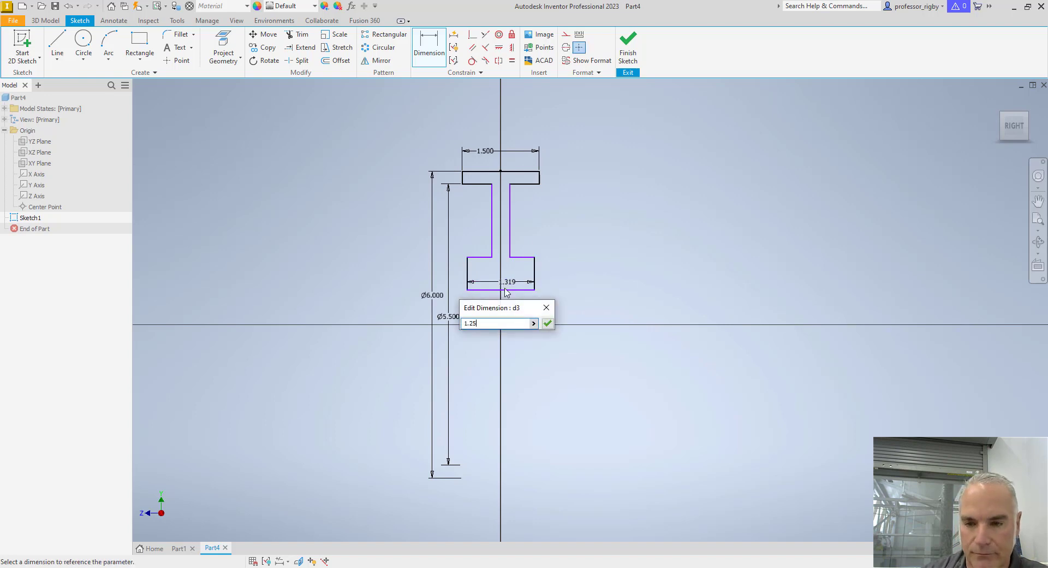
type(".25")
key("Return")
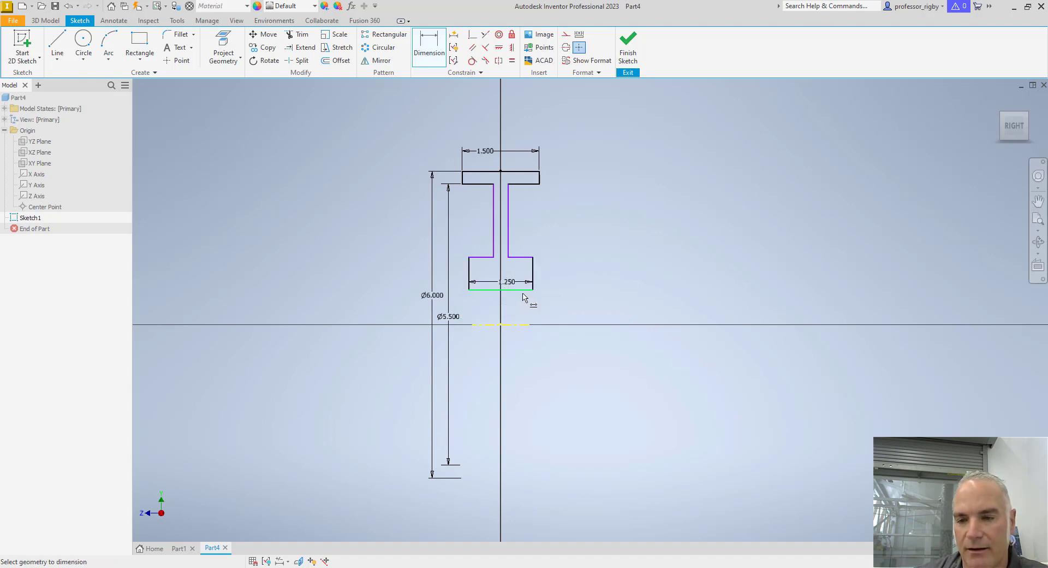
Dimension the hub's inner edge to the centerline as a 0.75 in bore diameter.
left_click(521, 290)
left_click(526, 325)
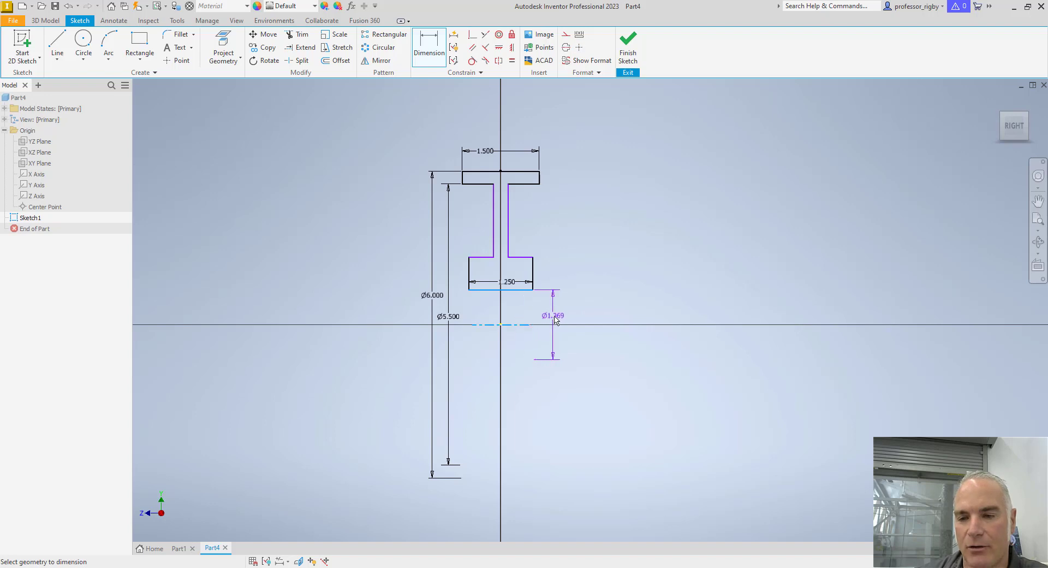
left_click(555, 319)
type(".75")
key("Return")
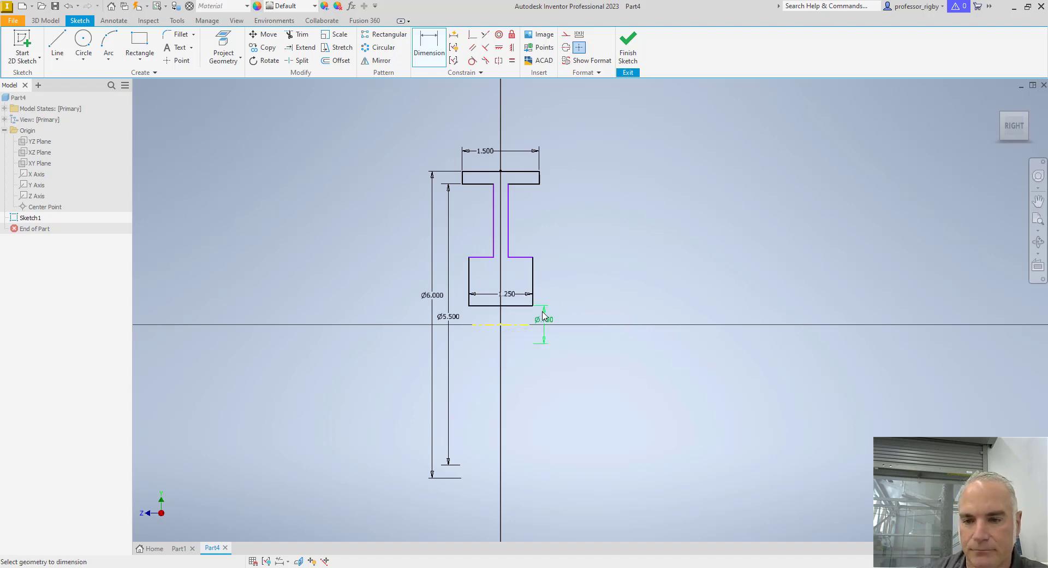
Dimension the hub's shoulder line to the centerline as a 2 in diameter.
left_click(525, 257)
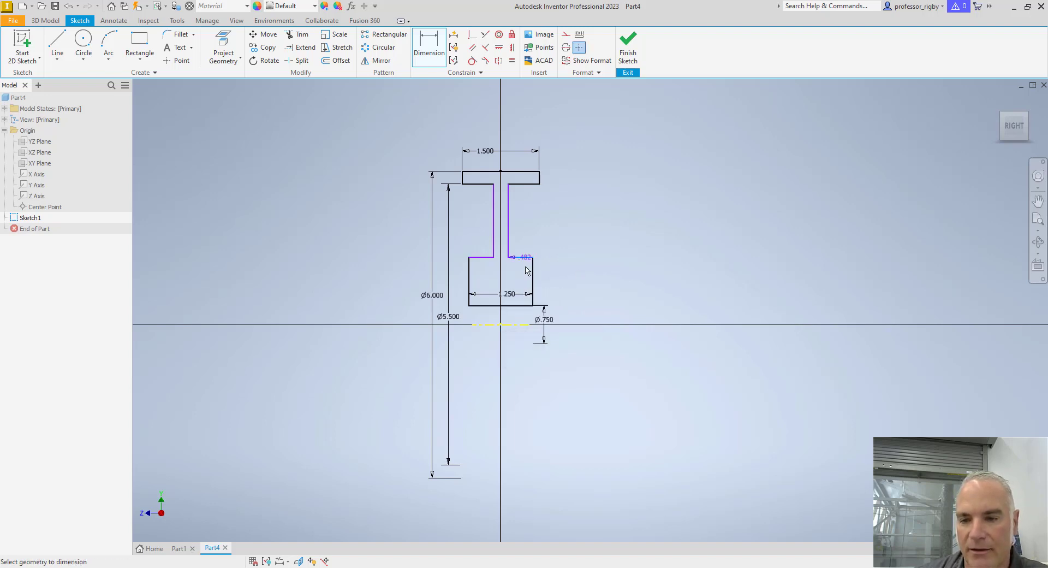
left_click(520, 325)
left_click(564, 313)
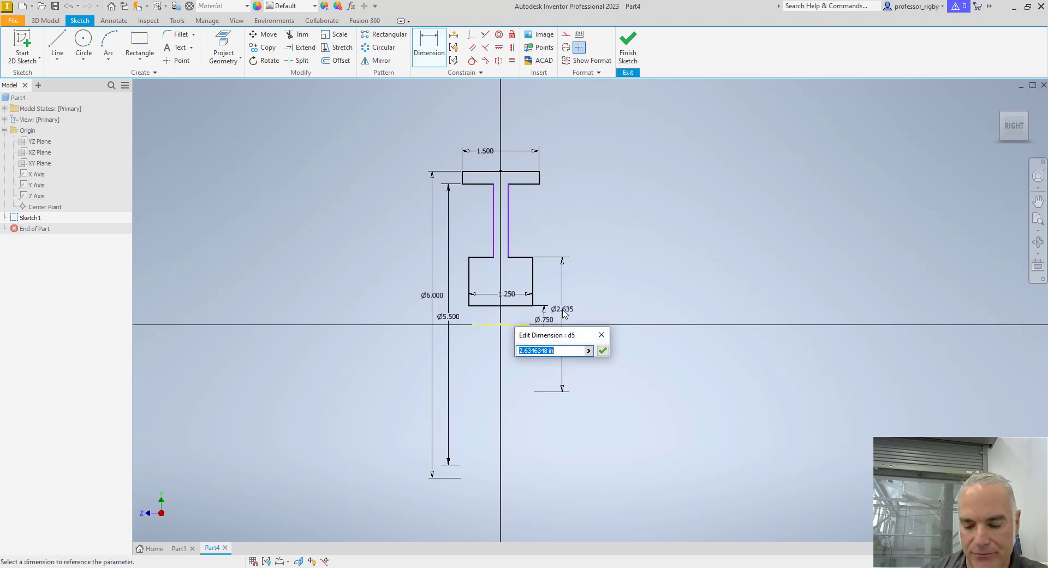
type("2")
key("Return")
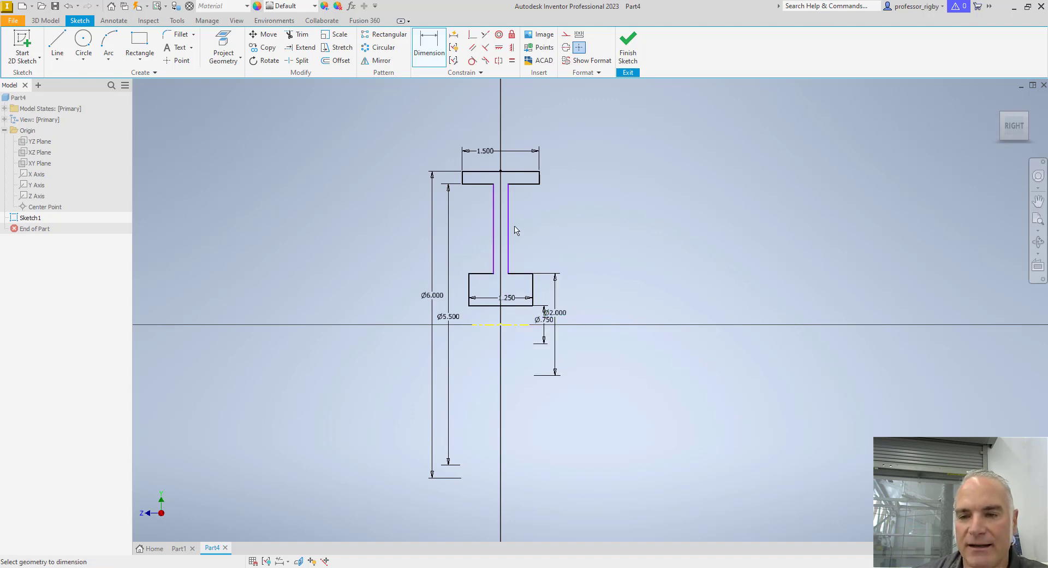
Dimension the web's thickness between its two vertical edges as 0.25 in.
left_click(510, 245)
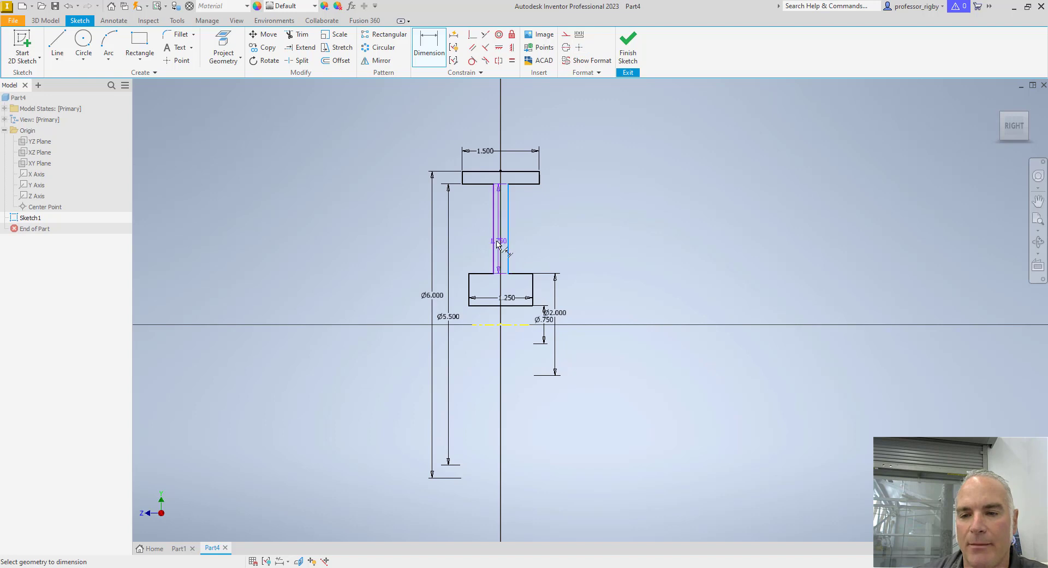
left_click(533, 251)
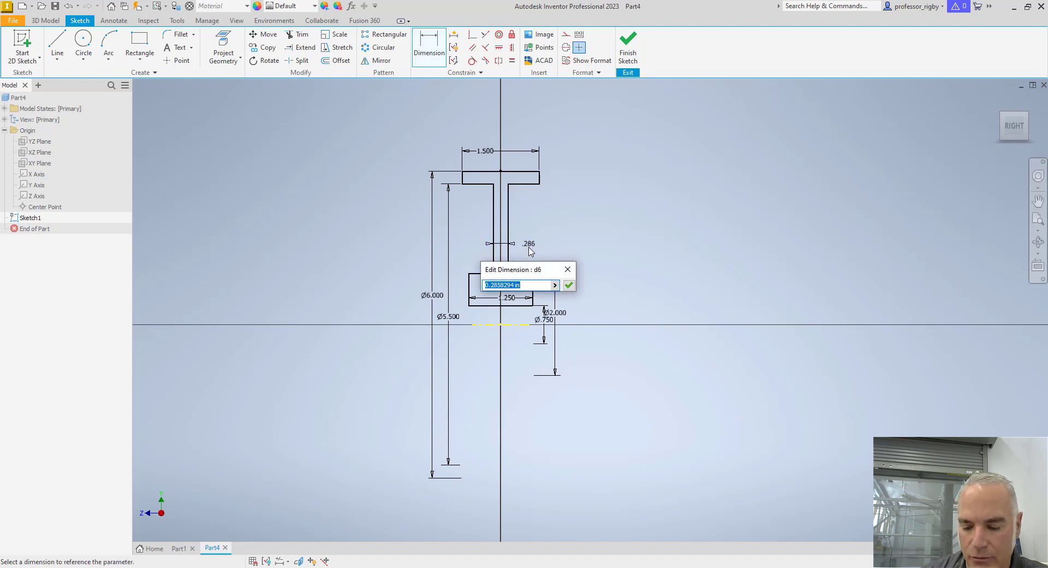
type(".25")
key("Return")
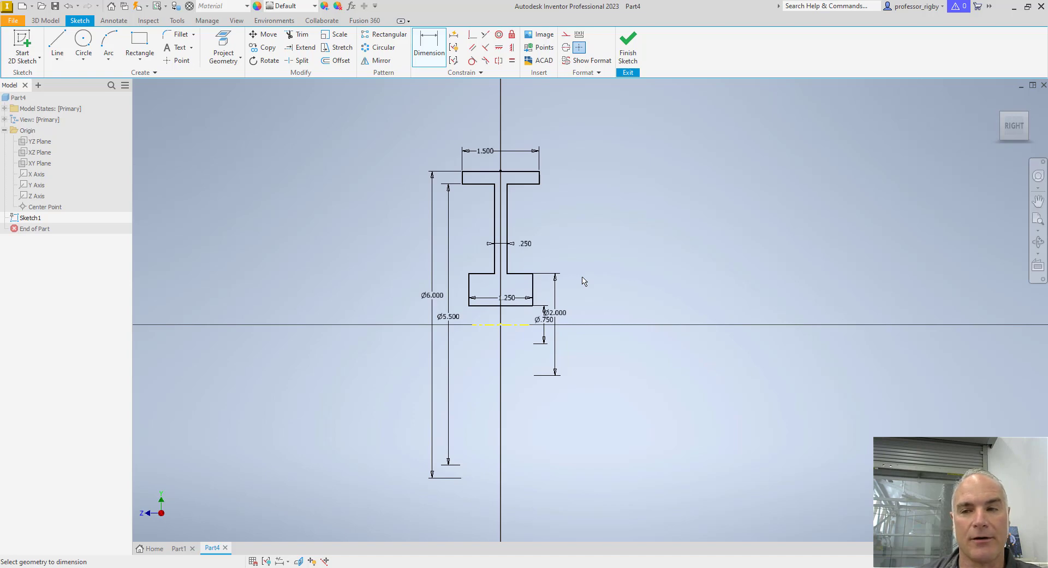
Finish the sketch and revolve the pulley profile a full 360 degrees around the centerline into a solid.
left_click(627, 51)
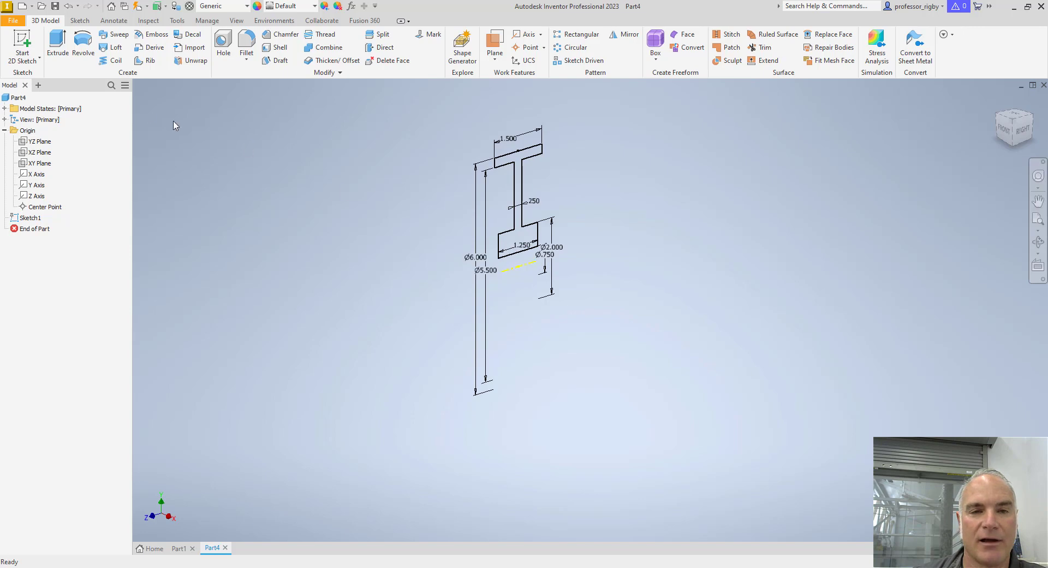
left_click(83, 44)
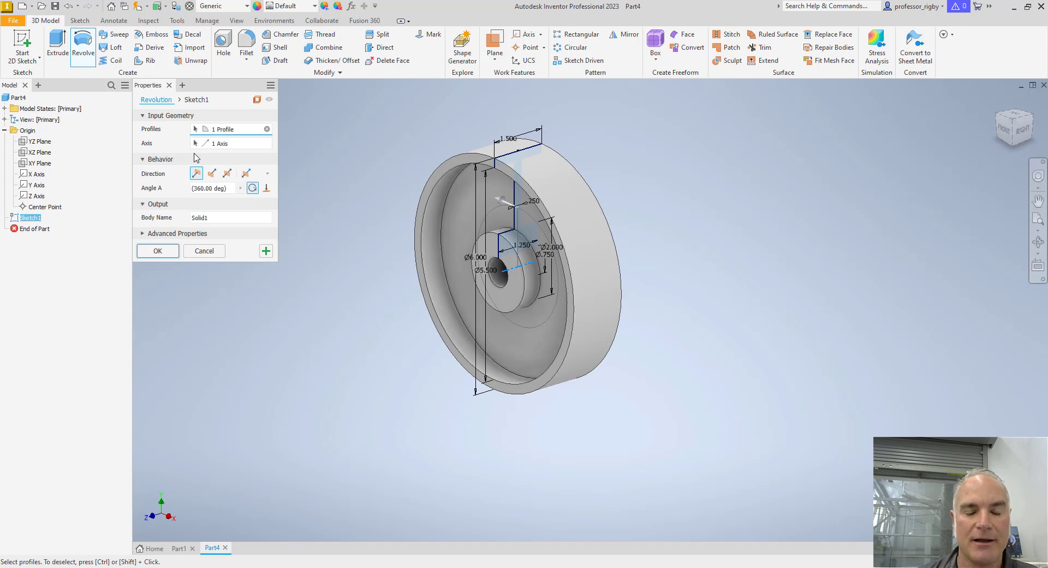
left_click(158, 252)
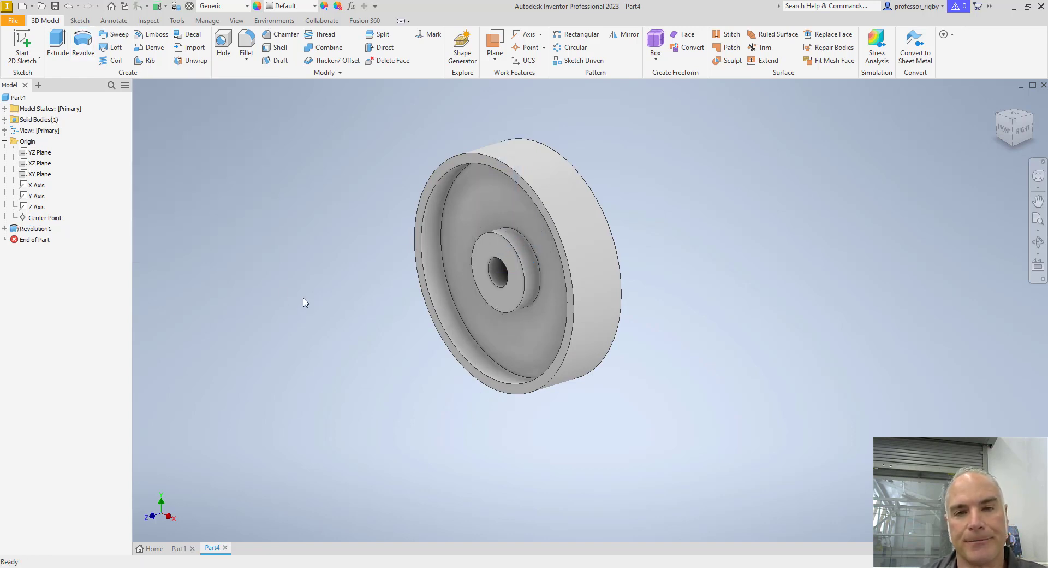